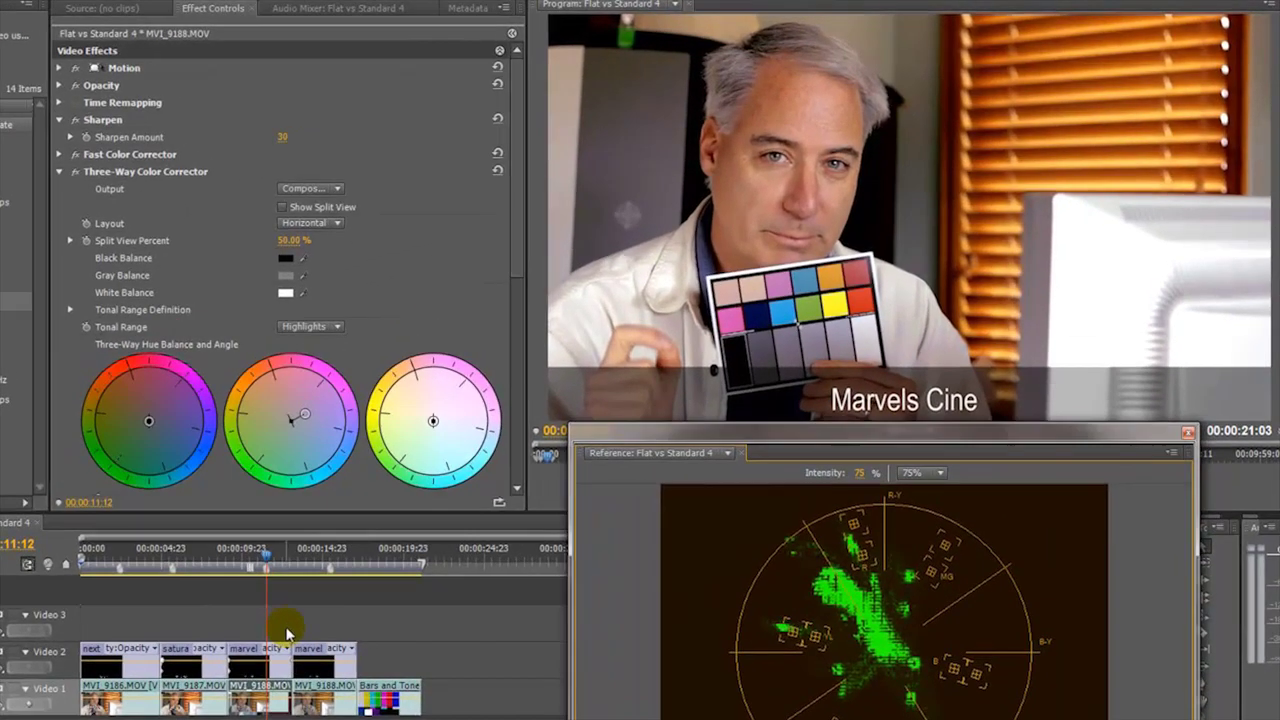
Compare against the Dugdale clips, then delete the existing effects from MVI_9188.
{"action": "key", "text": "Up"}
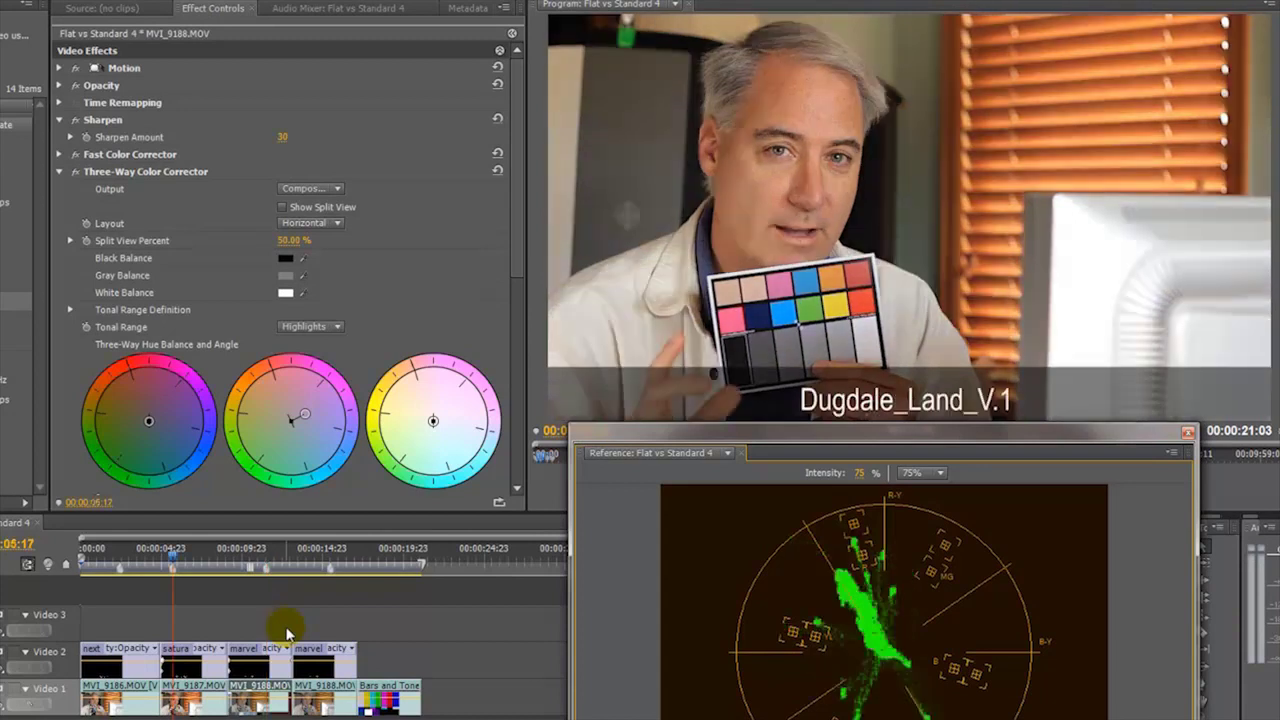
{"action": "key", "text": "Up"}
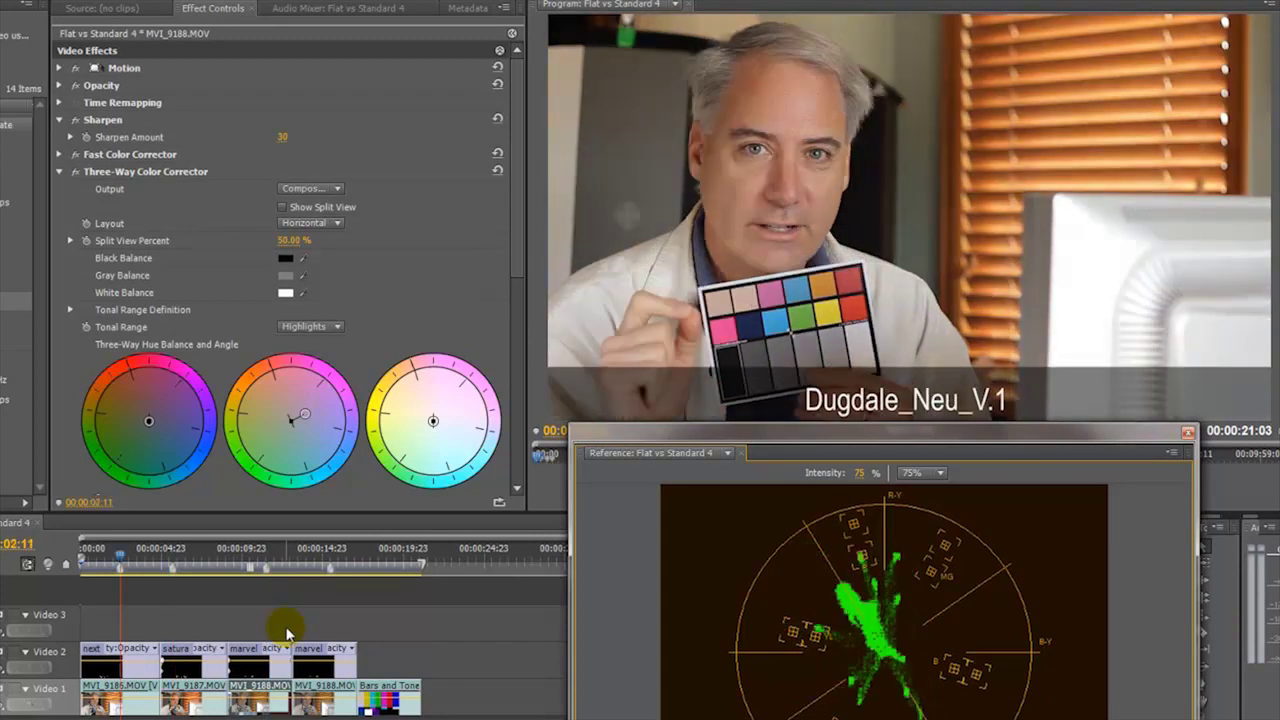
{"action": "key", "text": "Down"}
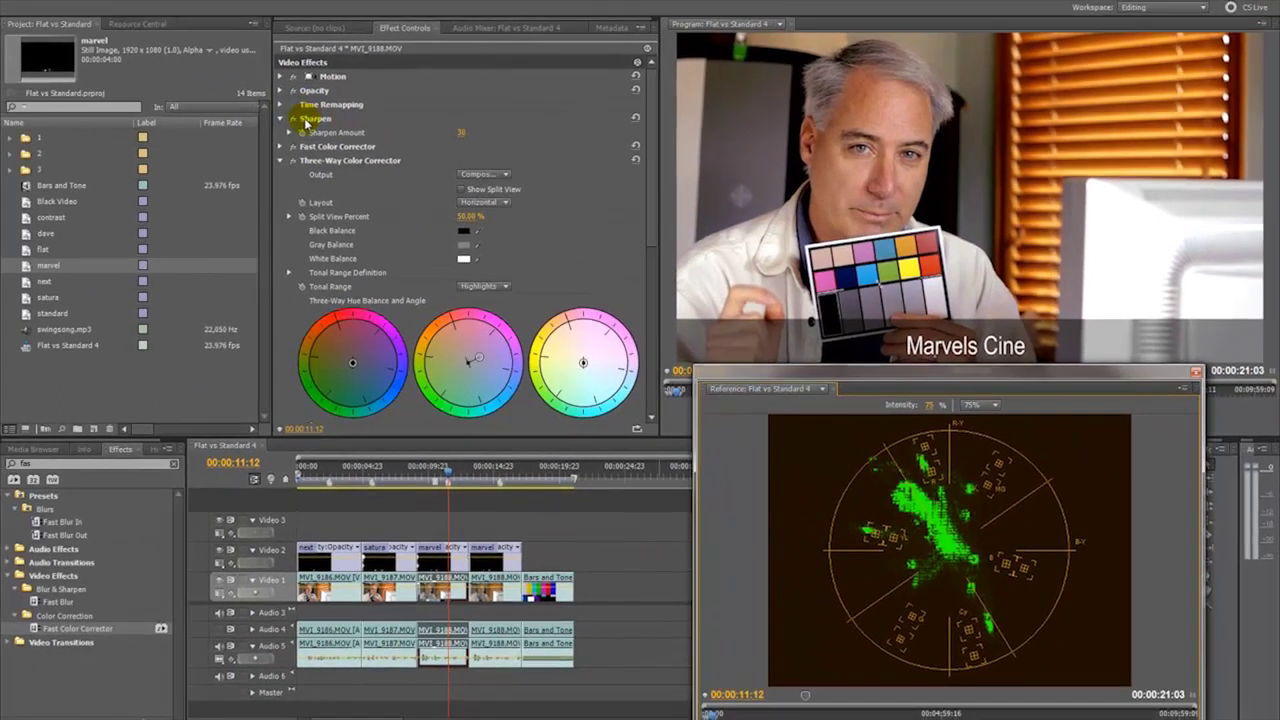
{"action": "left_click", "coordinate": [316, 119]}
{"action": "key", "text": "Delete"}
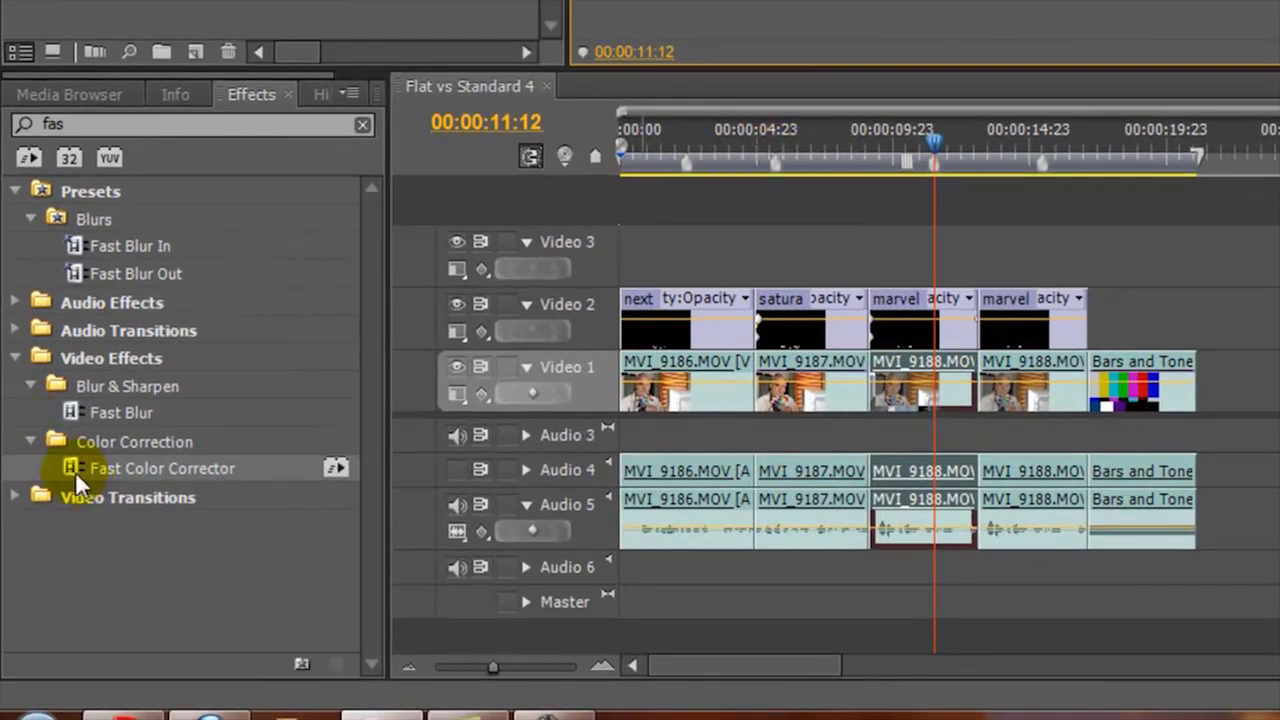
Apply Fast Color Corrector, Sharpen and Three-Way Color Corrector to MVI_9188.
{"action": "left_click_drag", "start_coordinate": [75, 471], "coordinate": [903, 394]}
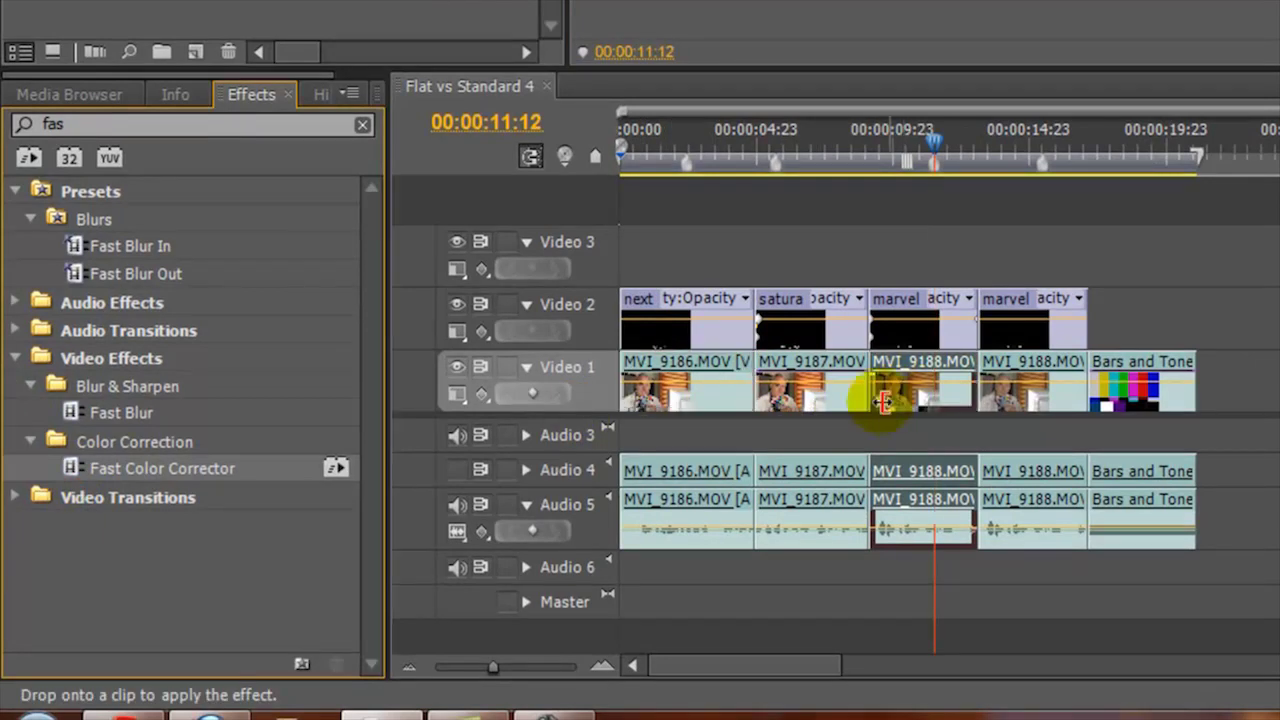
{"action": "left_click", "coordinate": [113, 128]}
{"action": "type", "text": "sha"}
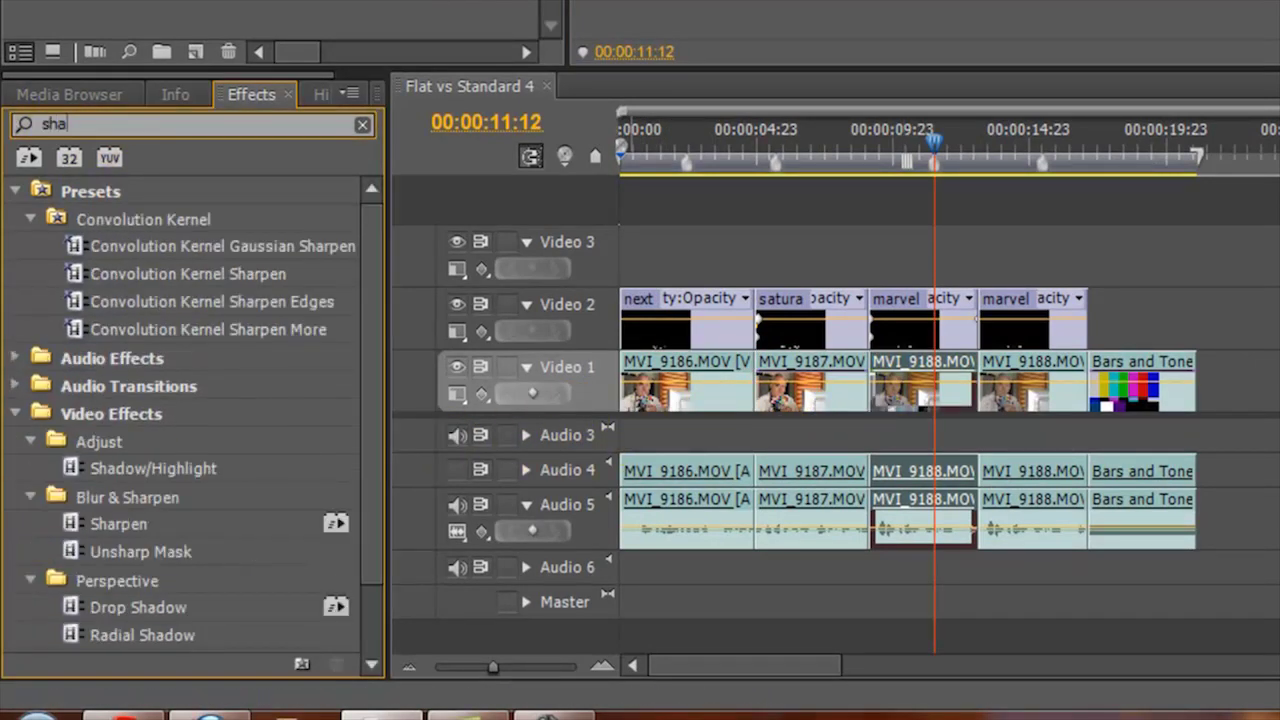
{"action": "left_click_drag", "start_coordinate": [70, 523], "coordinate": [923, 382]}
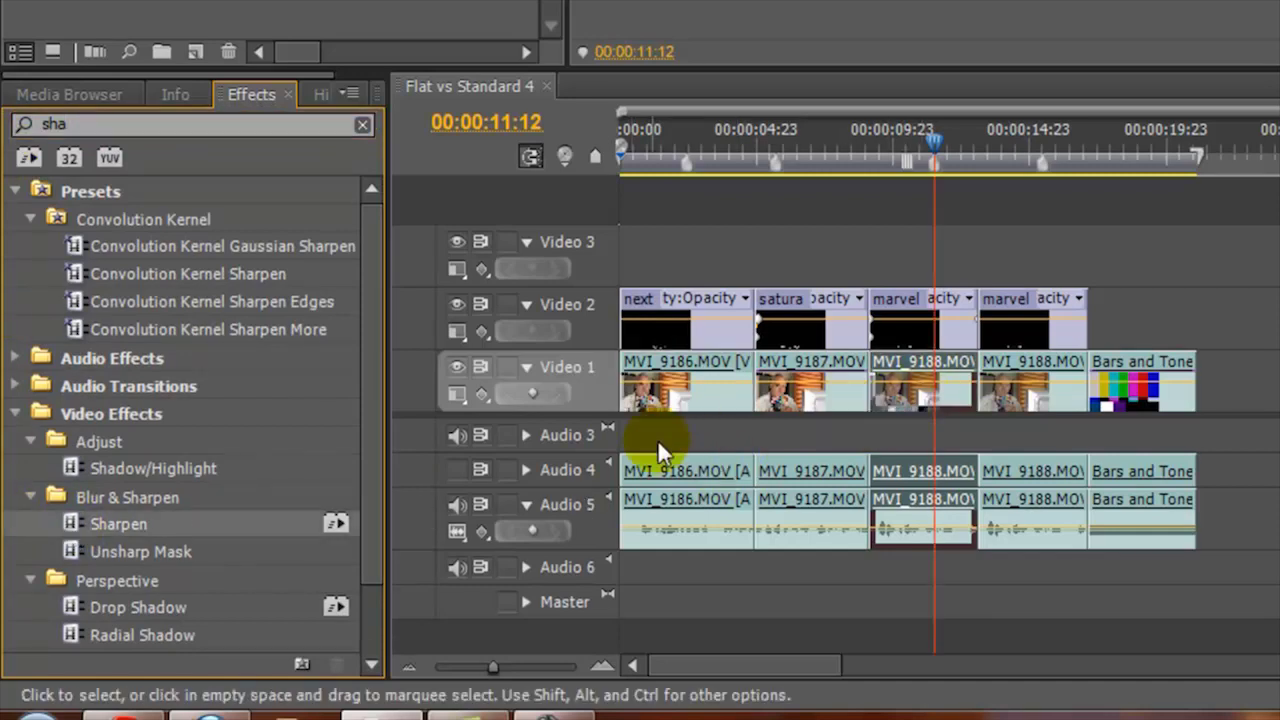
{"action": "left_click", "coordinate": [83, 126]}
{"action": "type", "text": "three"}
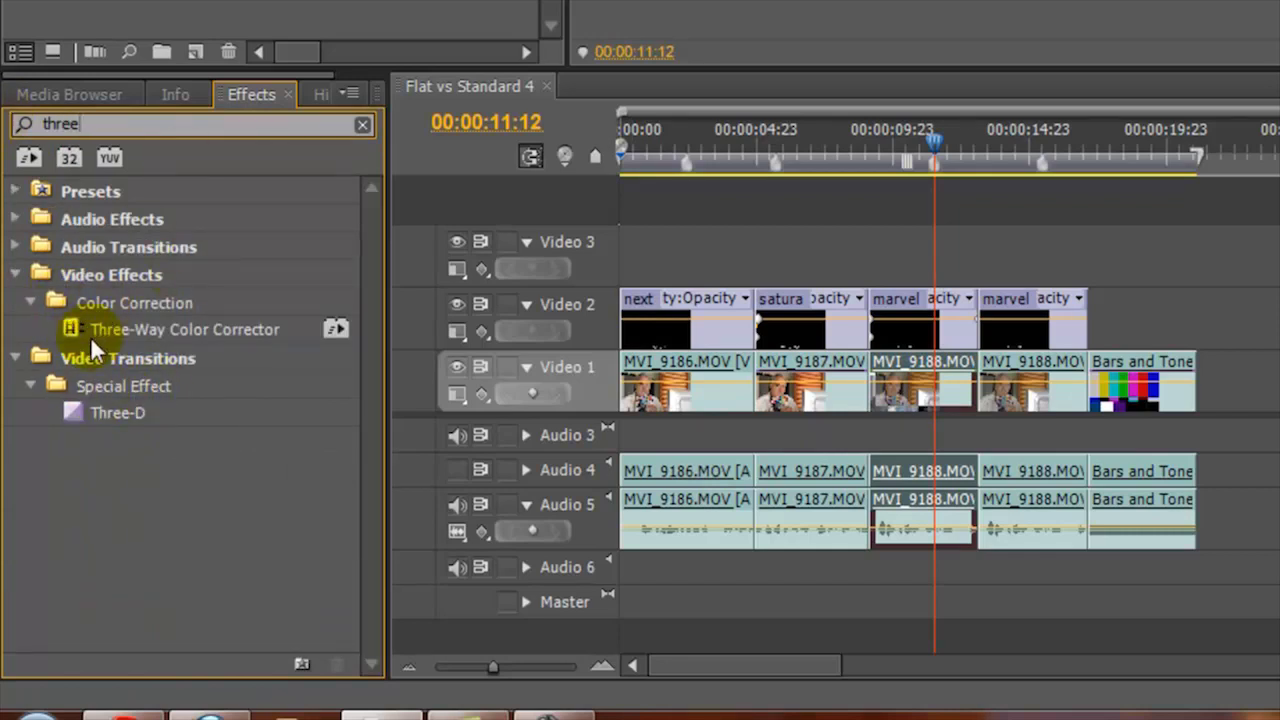
{"action": "left_click_drag", "start_coordinate": [76, 329], "coordinate": [936, 400]}
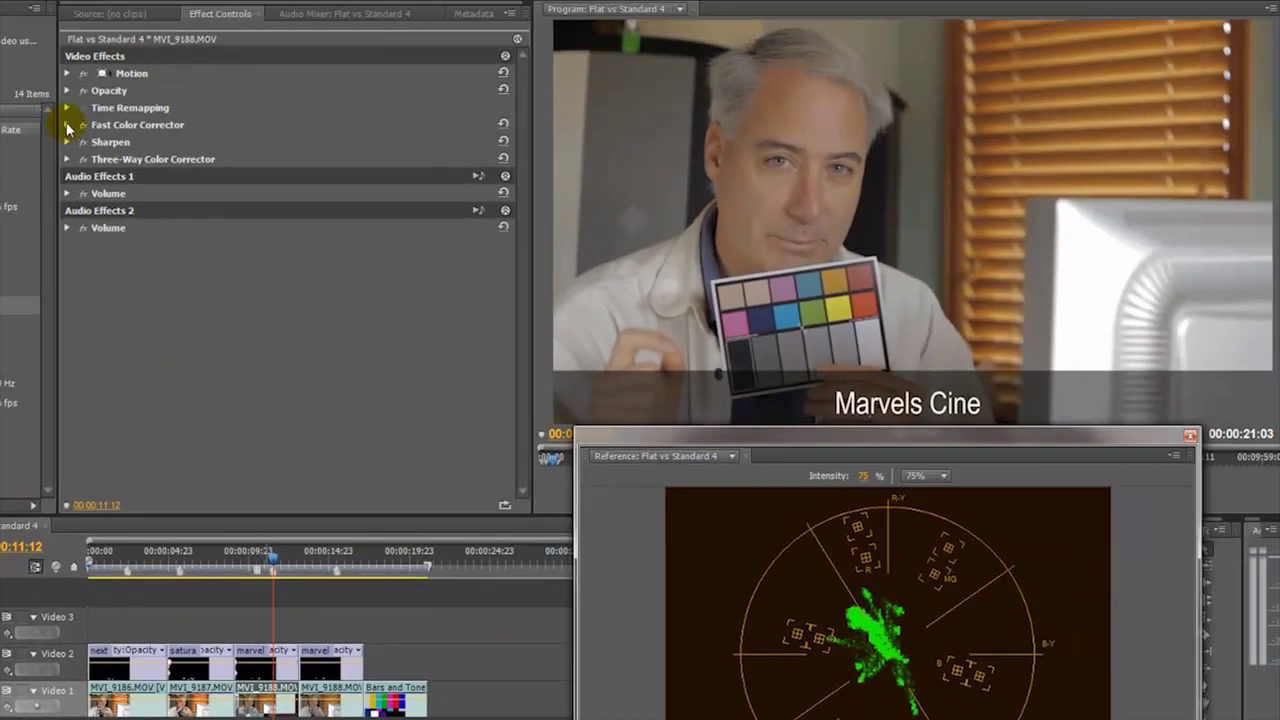
Set the Sharpen Amount to 30, then scrub the value to compare sharpening levels.
{"action": "left_click", "coordinate": [67, 142]}
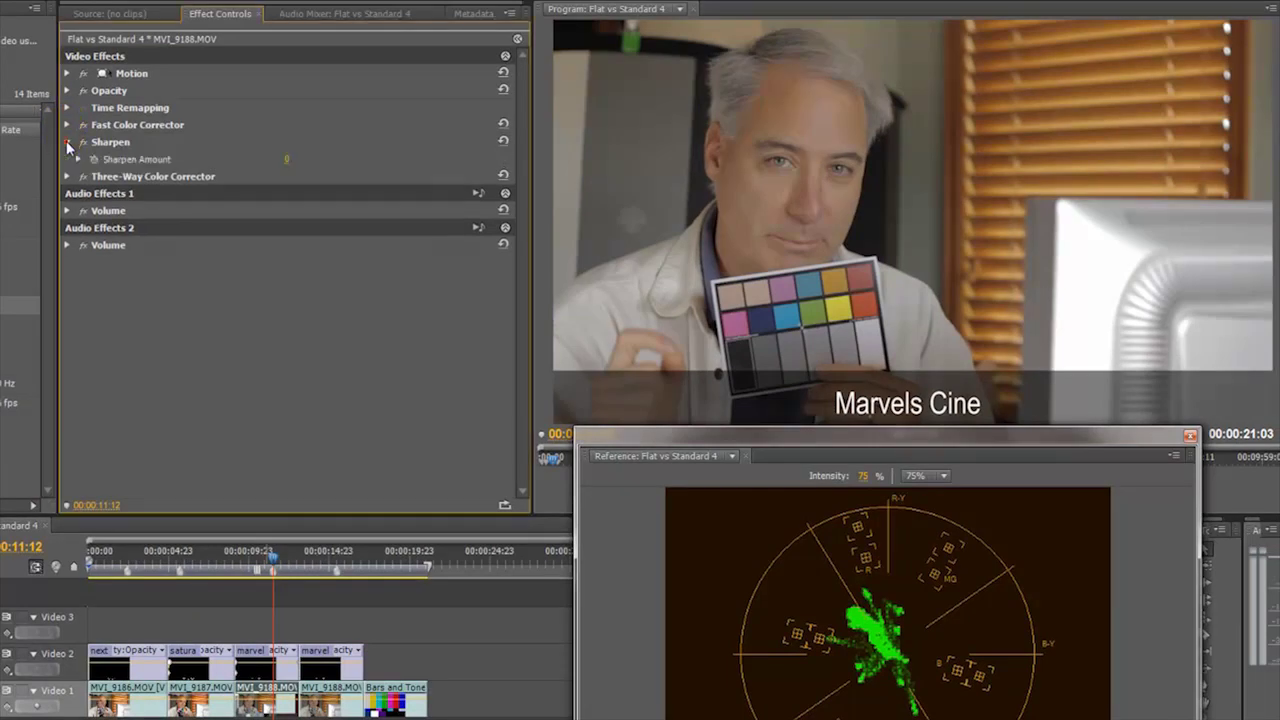
{"action": "left_click", "coordinate": [284, 160]}
{"action": "type", "text": "30"}
{"action": "key", "text": "Return"}
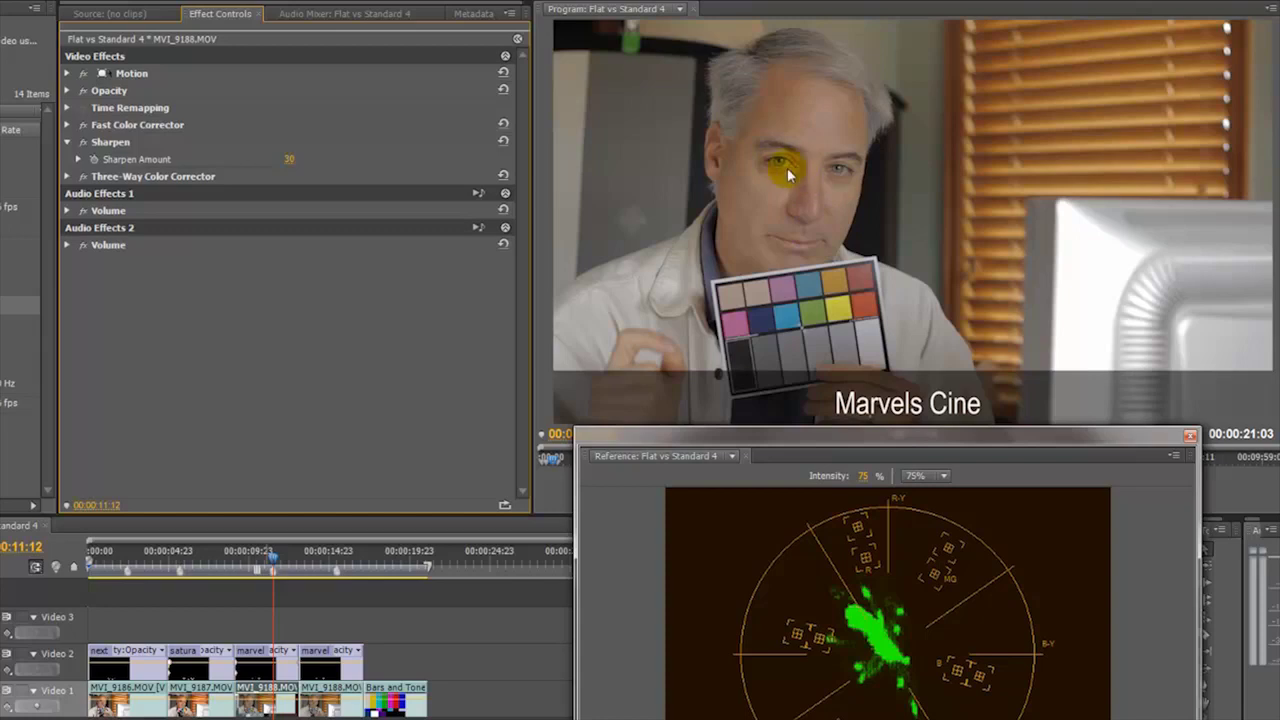
{"action": "mouse_move", "coordinate": [287, 165]}
{"action": "left_mouse_down"}
{"action": "mouse_move", "coordinate": [267, 165]}
{"action": "mouse_move", "coordinate": [280, 163]}
{"action": "left_mouse_up"}
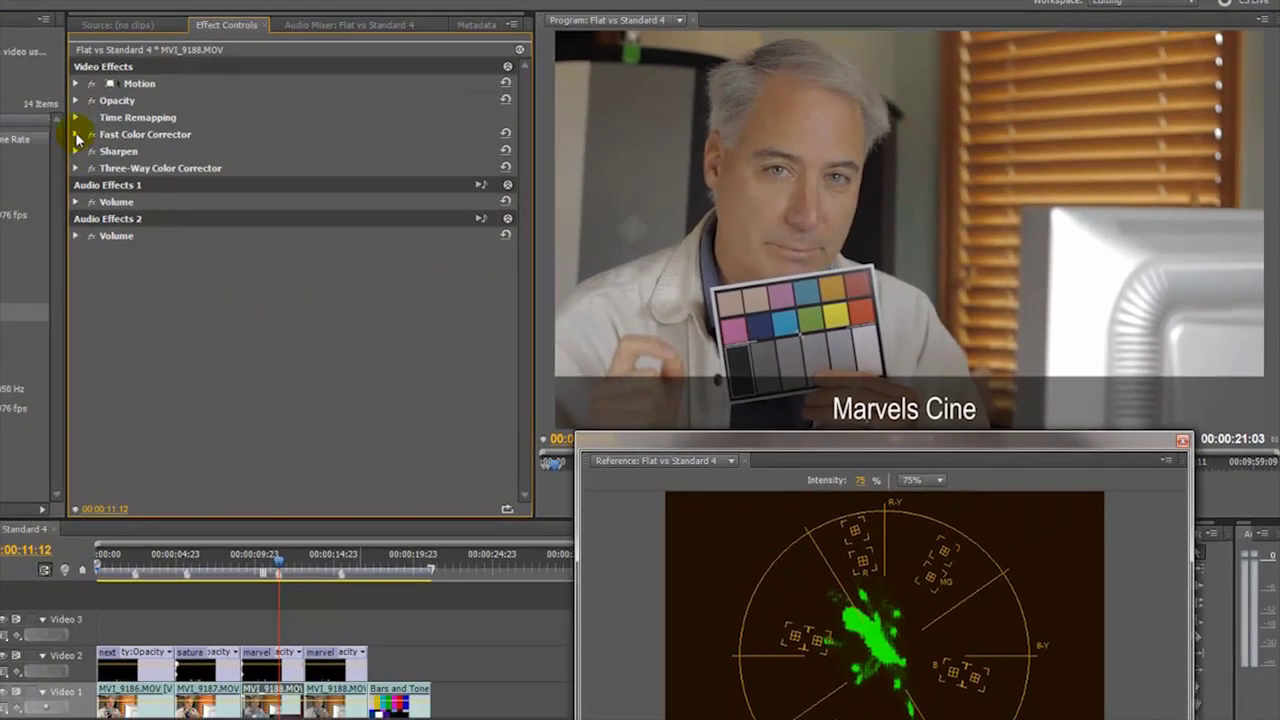
Switch the Fast Color Corrector Output to Luma for a greyscale view.
{"action": "left_click", "coordinate": [75, 134]}
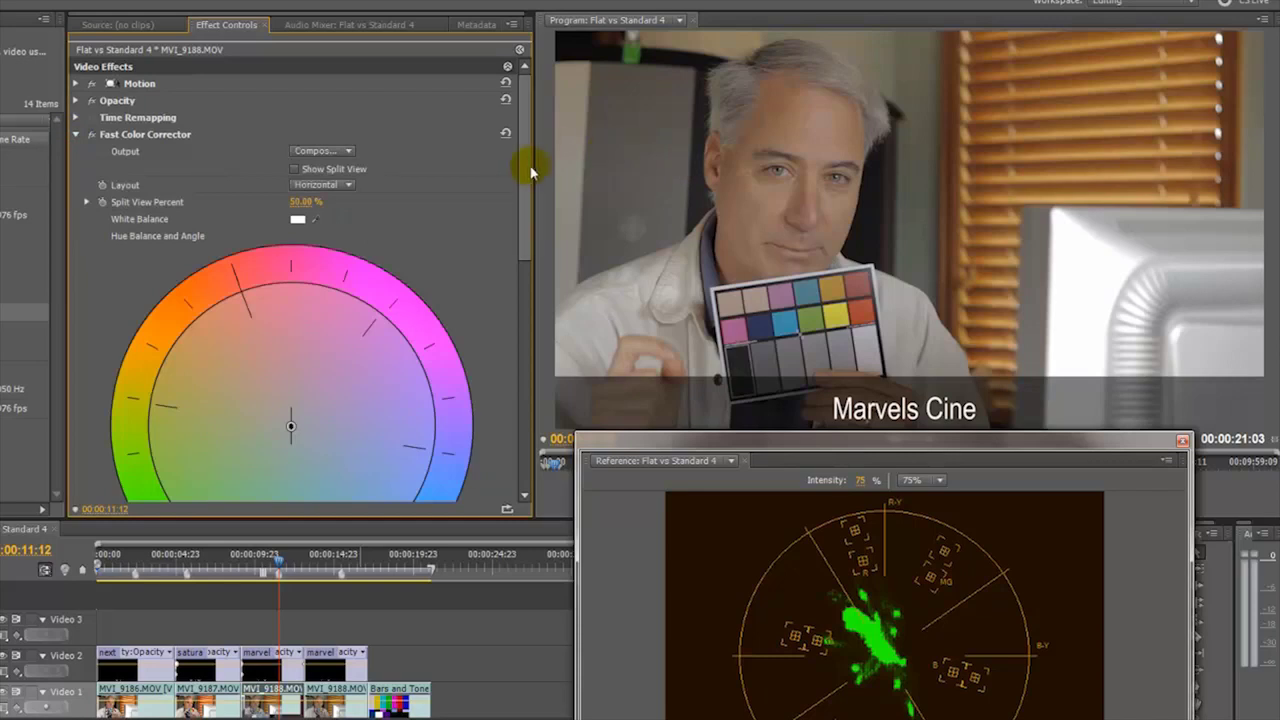
{"action": "left_click_drag", "start_coordinate": [527, 165], "coordinate": [528, 367]}
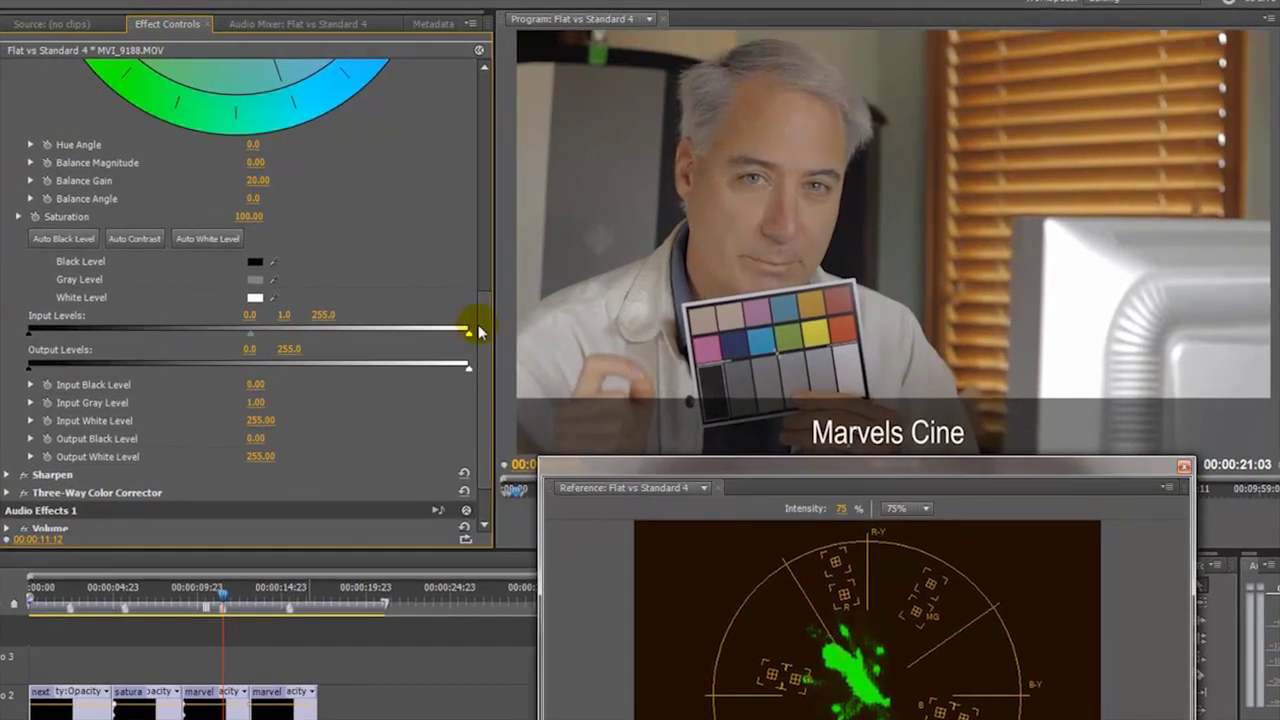
{"action": "left_click_drag", "start_coordinate": [479, 332], "coordinate": [485, 124]}
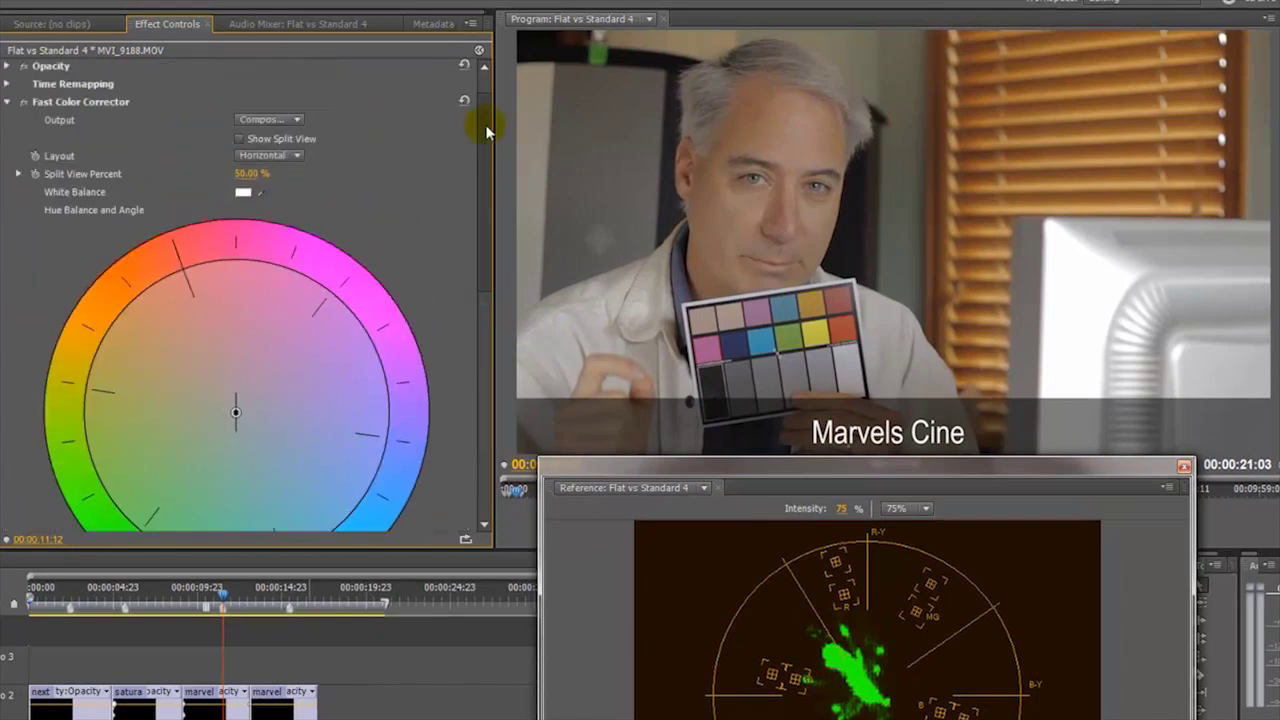
{"action": "left_click", "coordinate": [293, 120]}
{"action": "left_click", "coordinate": [273, 158]}
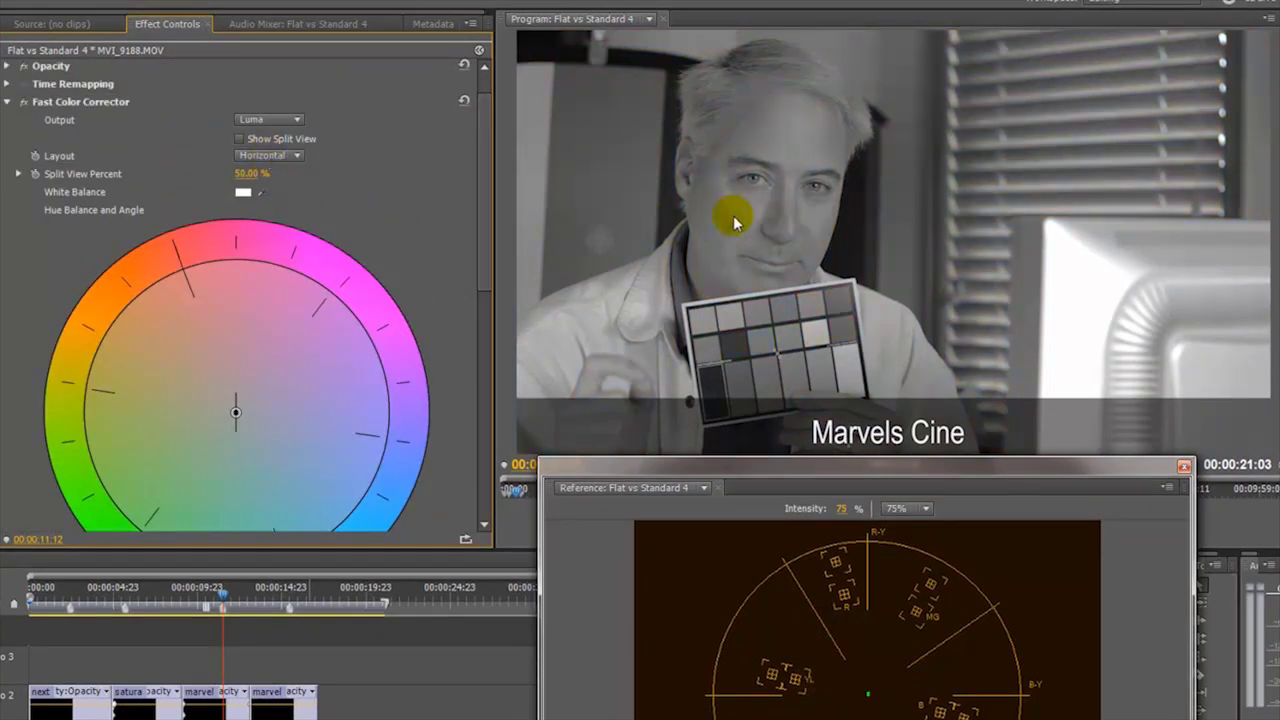
Sample the chart's white, grey and black patches, giving input levels 161, 2.11 and 33.
{"action": "left_click_drag", "start_coordinate": [483, 152], "coordinate": [415, 388]}
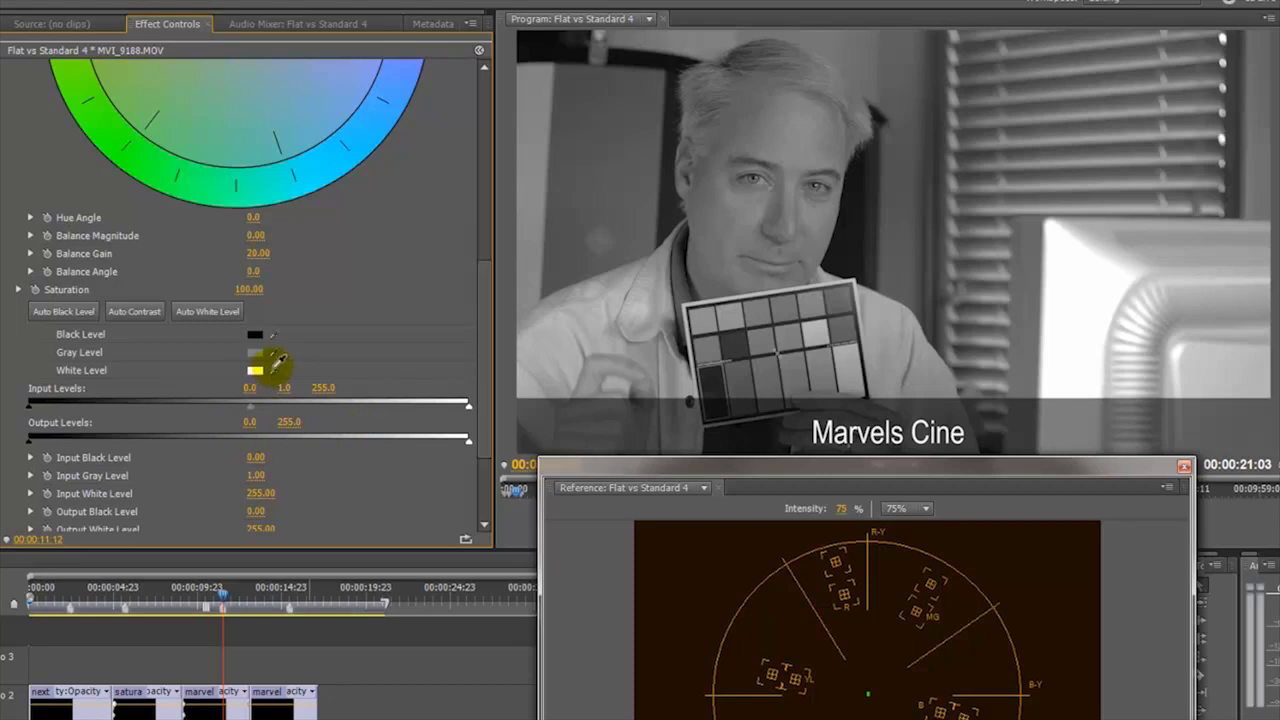
{"action": "left_click_drag", "start_coordinate": [278, 363], "coordinate": [705, 405]}
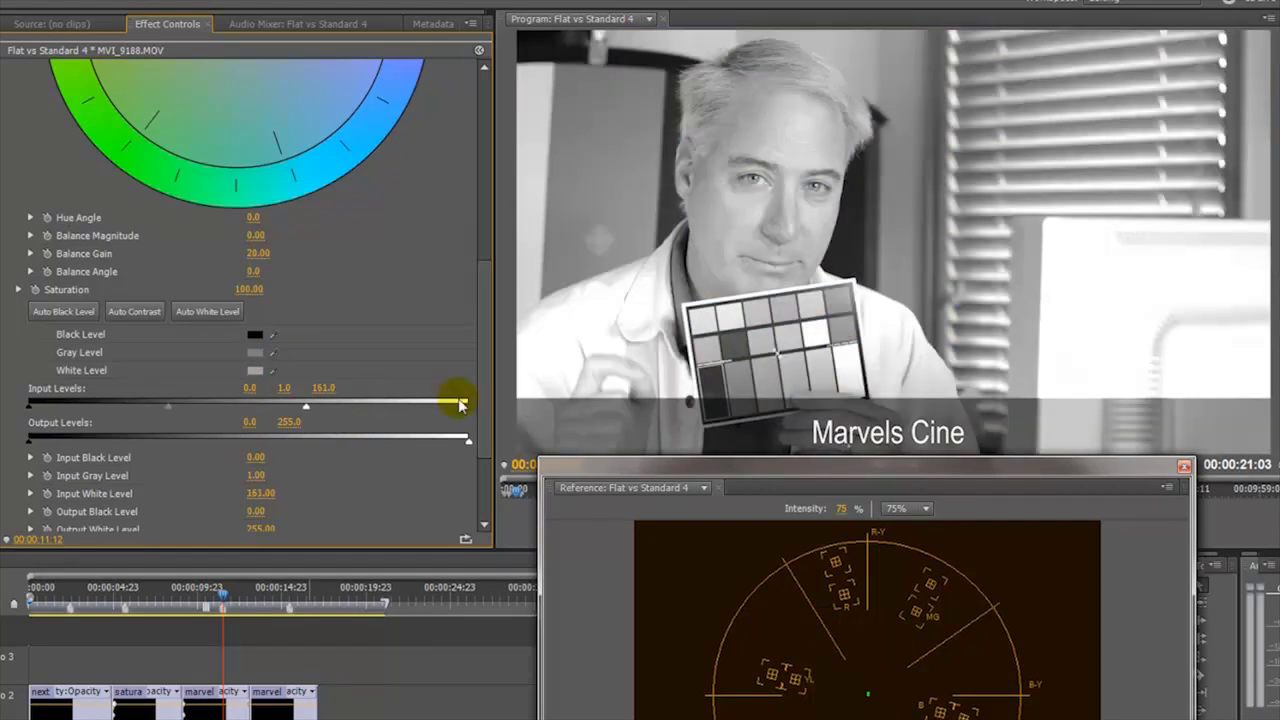
{"action": "left_click_drag", "start_coordinate": [276, 347], "coordinate": [797, 362]}
{"action": "left_click_drag", "start_coordinate": [272, 335], "coordinate": [572, 456]}
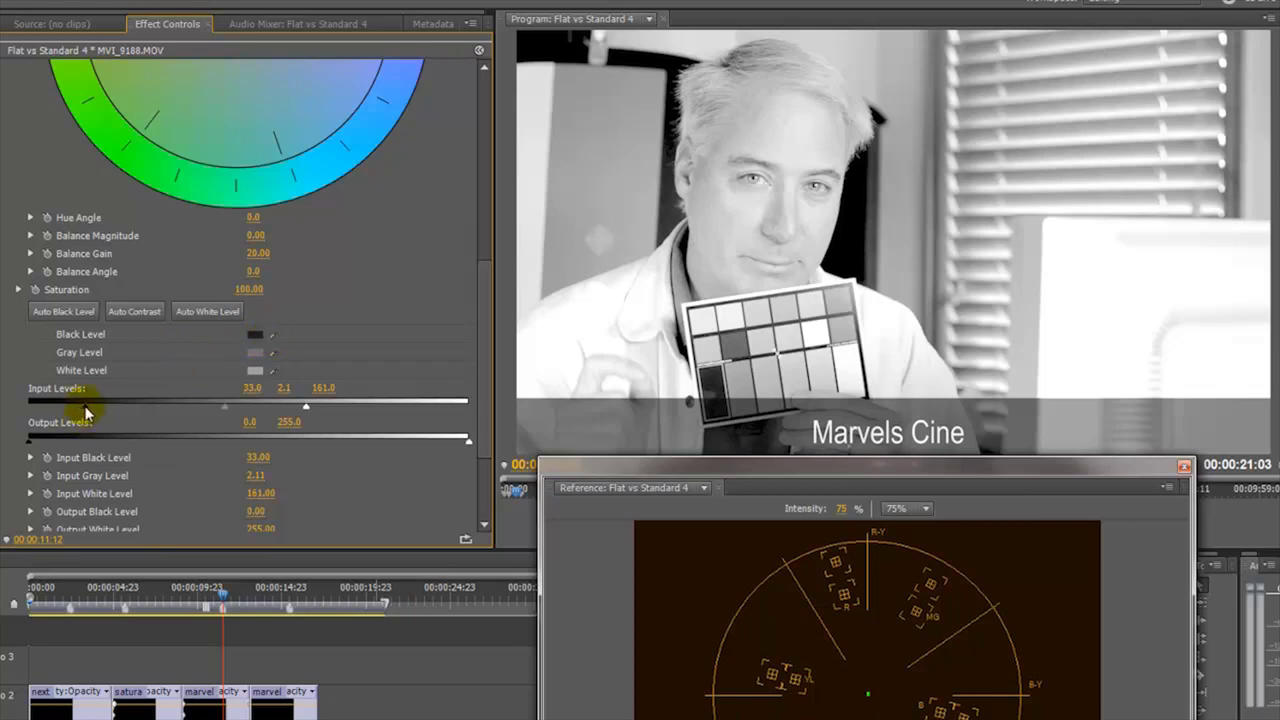
Adjust the Input Levels sliders to gray 1.07, white 185 and black 46.6.
{"action": "left_click_drag", "start_coordinate": [224, 406], "coordinate": [196, 411]}
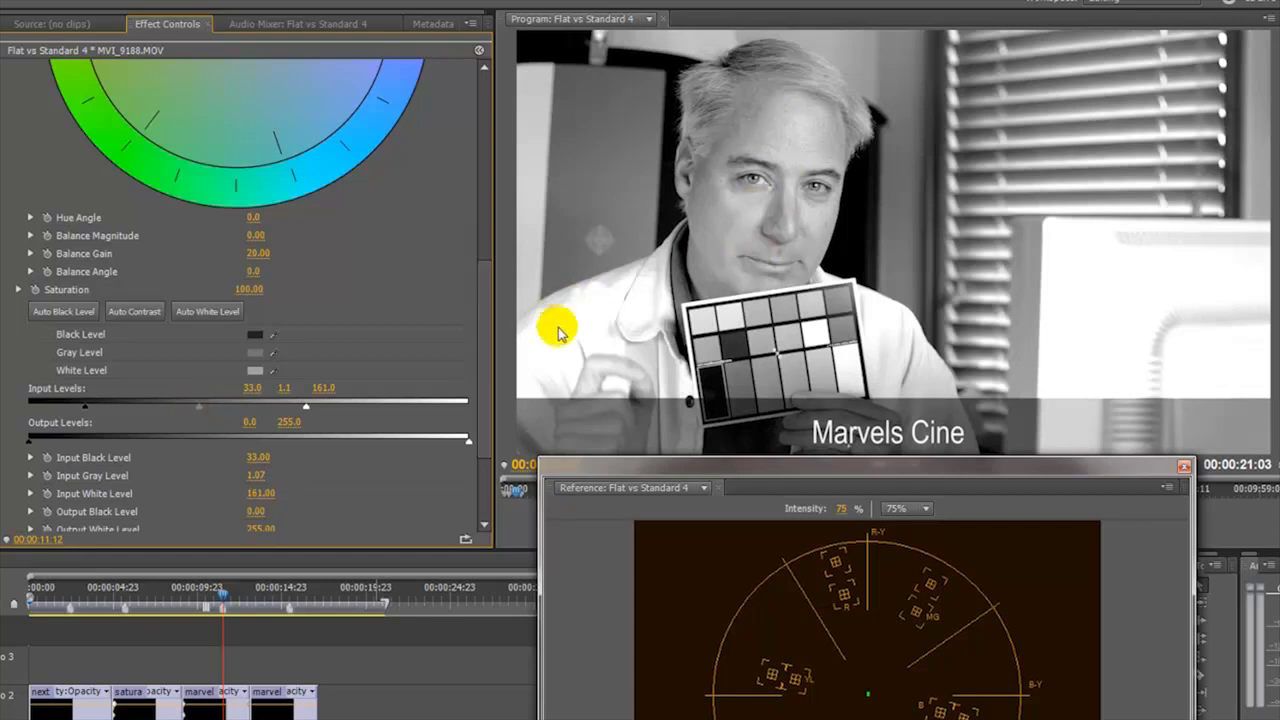
{"action": "left_click_drag", "start_coordinate": [305, 410], "coordinate": [349, 408]}
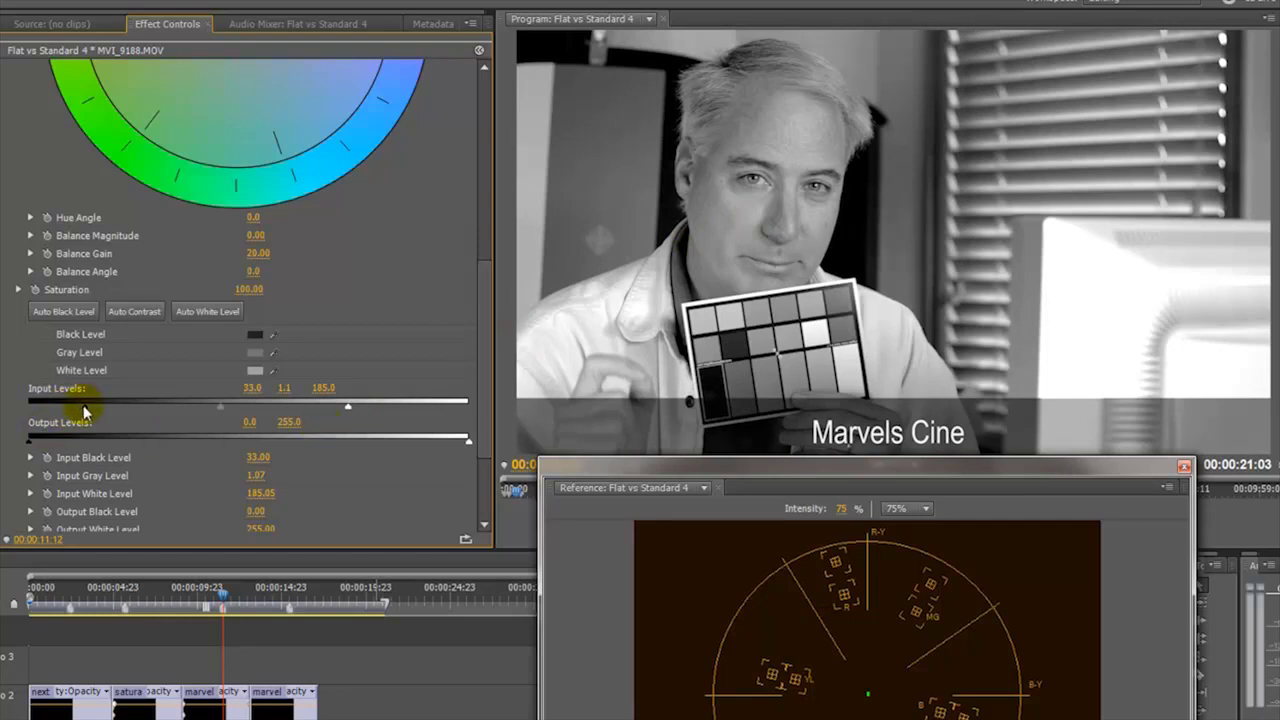
{"action": "left_click_drag", "start_coordinate": [84, 411], "coordinate": [92, 411]}
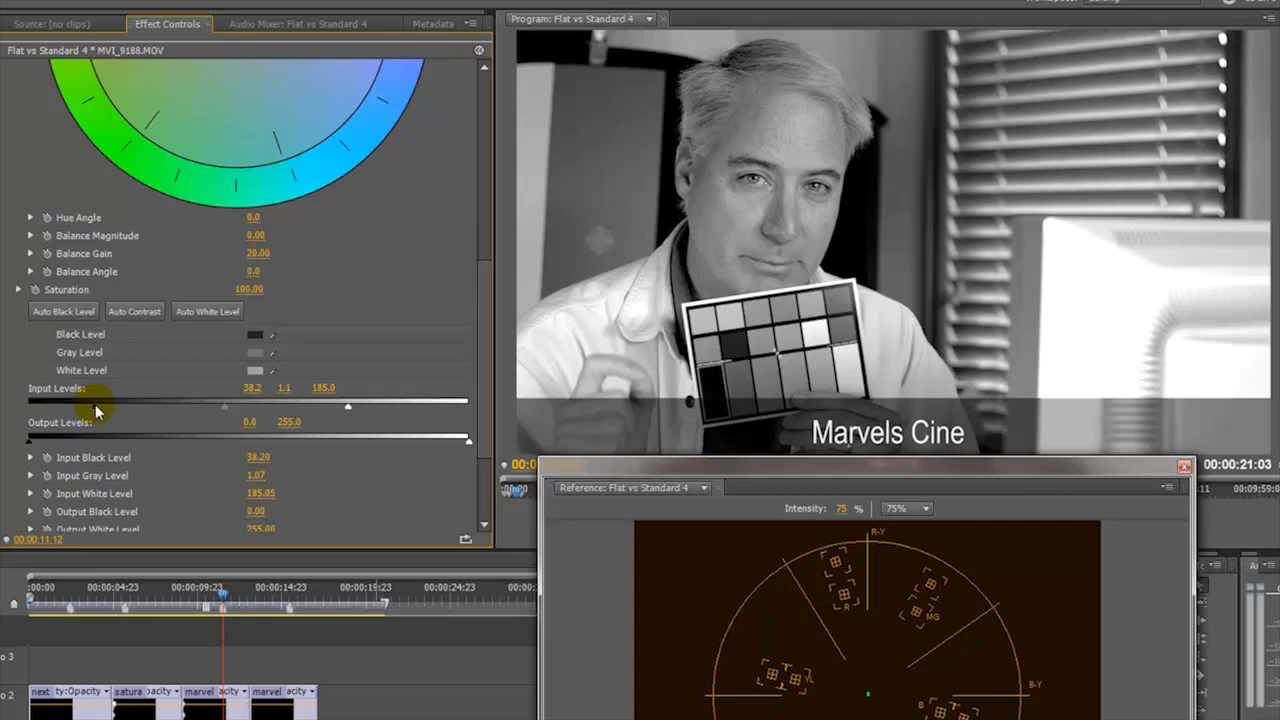
{"action": "left_click_drag", "start_coordinate": [96, 410], "coordinate": [103, 410]}
{"action": "left_click_drag", "start_coordinate": [101, 410], "coordinate": [113, 410]}
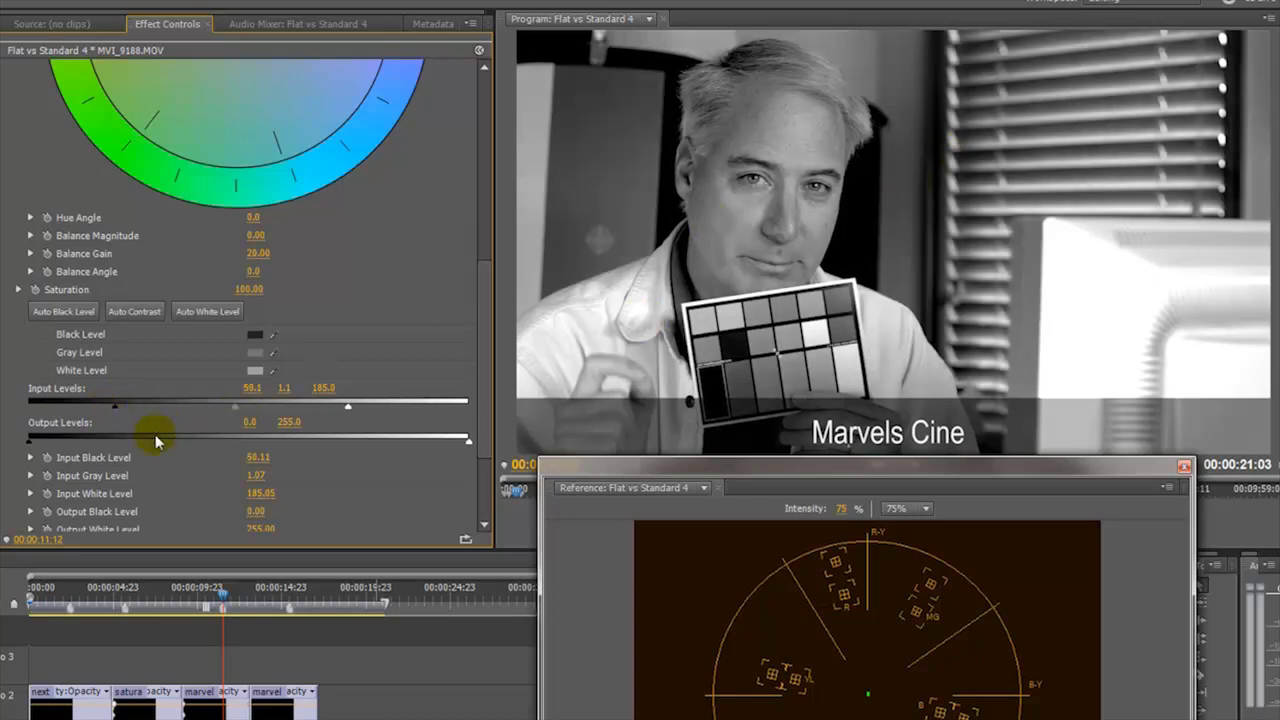
{"action": "left_click_drag", "start_coordinate": [115, 408], "coordinate": [110, 411]}
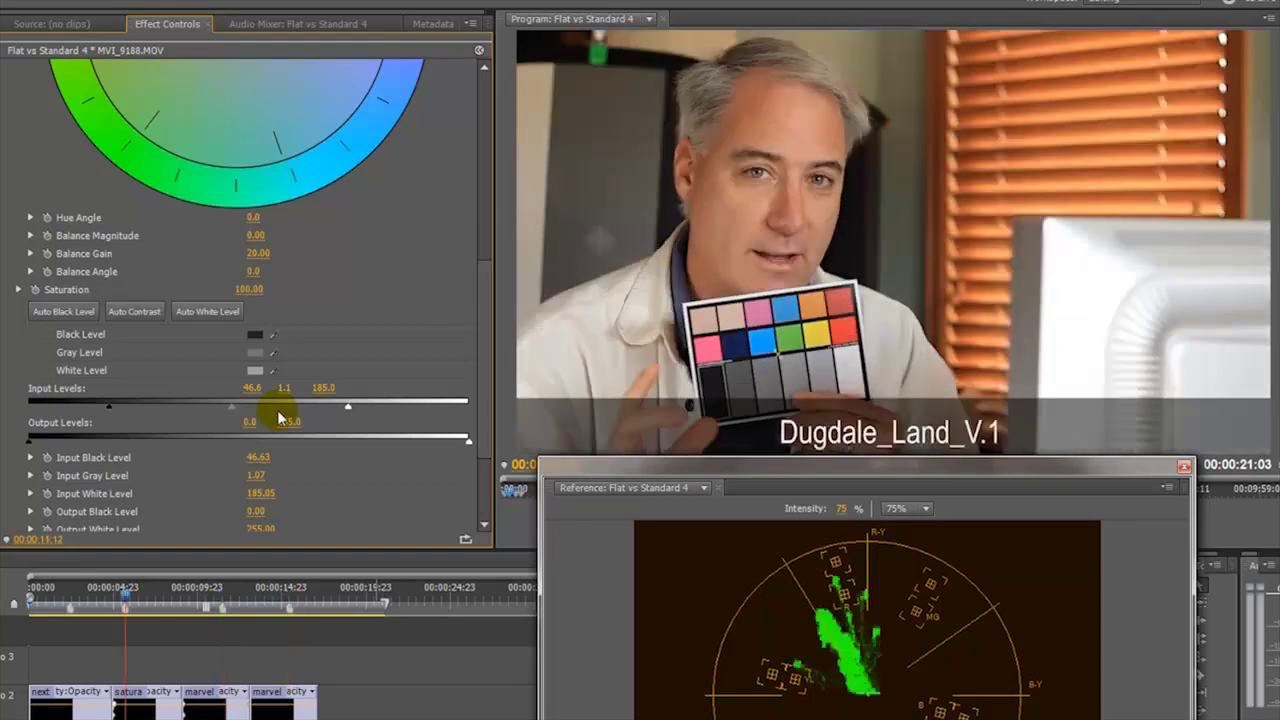
{"action": "key", "text": "Down"}
{"action": "key", "text": "Up"}
{"action": "key", "text": "Down"}
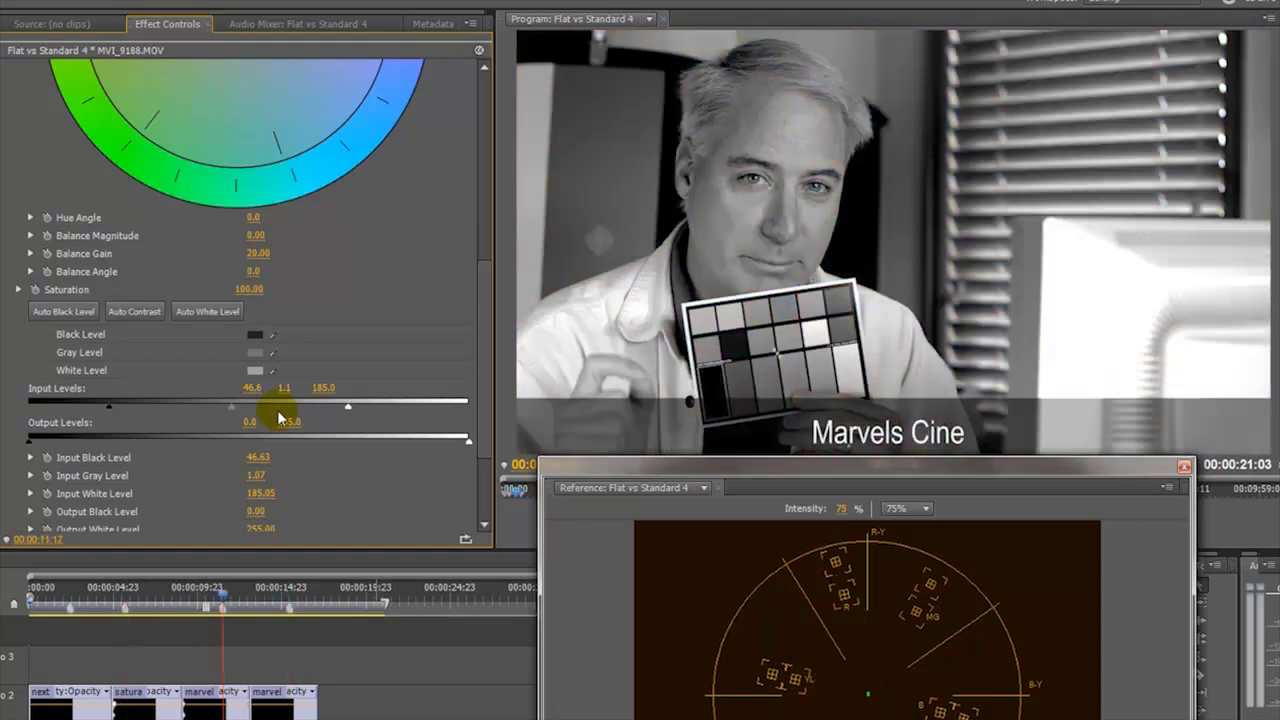
{"action": "key", "text": "Up"}
{"action": "key", "text": "Down"}
{"action": "key", "text": "Up"}
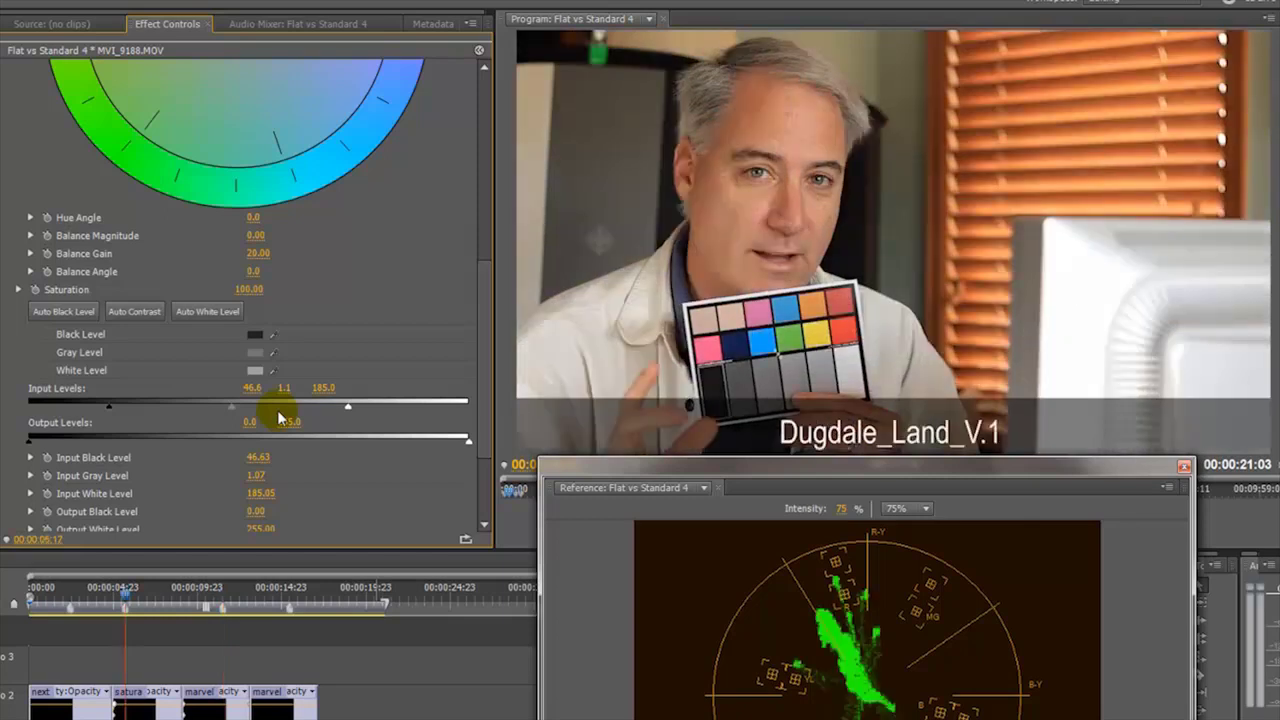
{"action": "key", "text": "Down"}
{"action": "key", "text": "Up"}
{"action": "key", "text": "Down"}
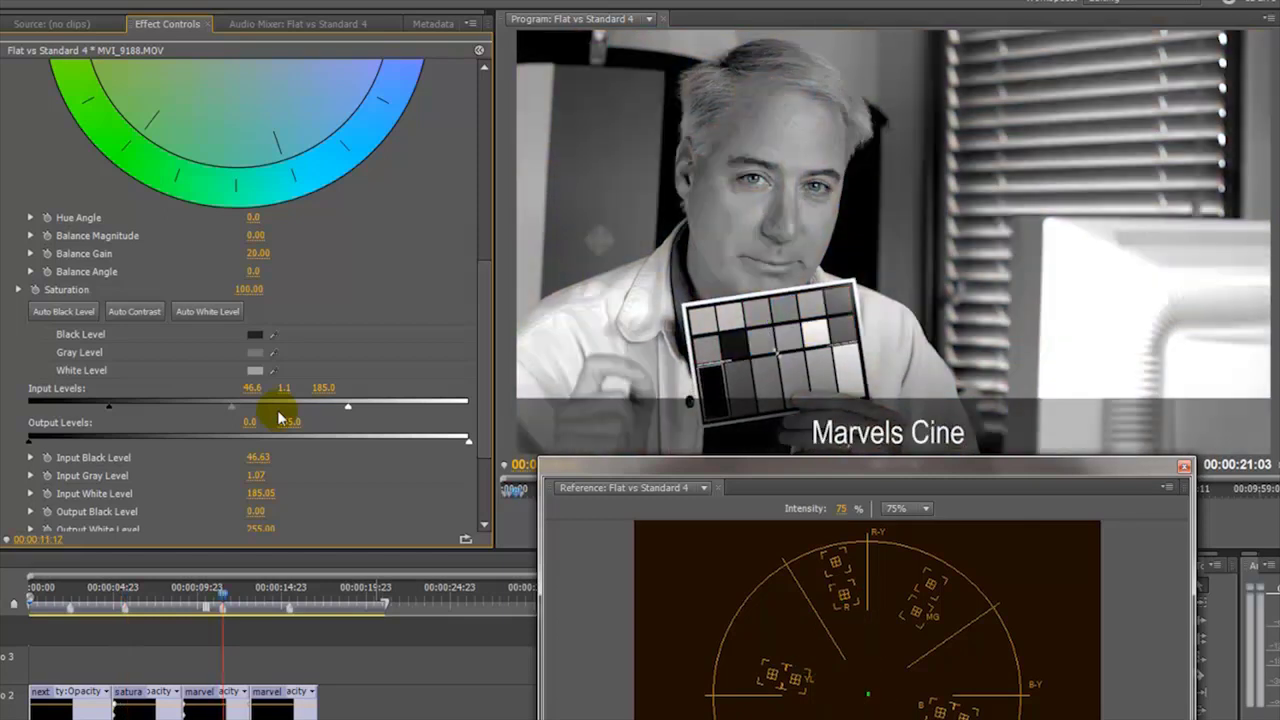
{"action": "left_click_drag", "start_coordinate": [485, 345], "coordinate": [489, 175]}
{"action": "left_click", "coordinate": [268, 157]}
{"action": "left_click", "coordinate": [255, 177]}
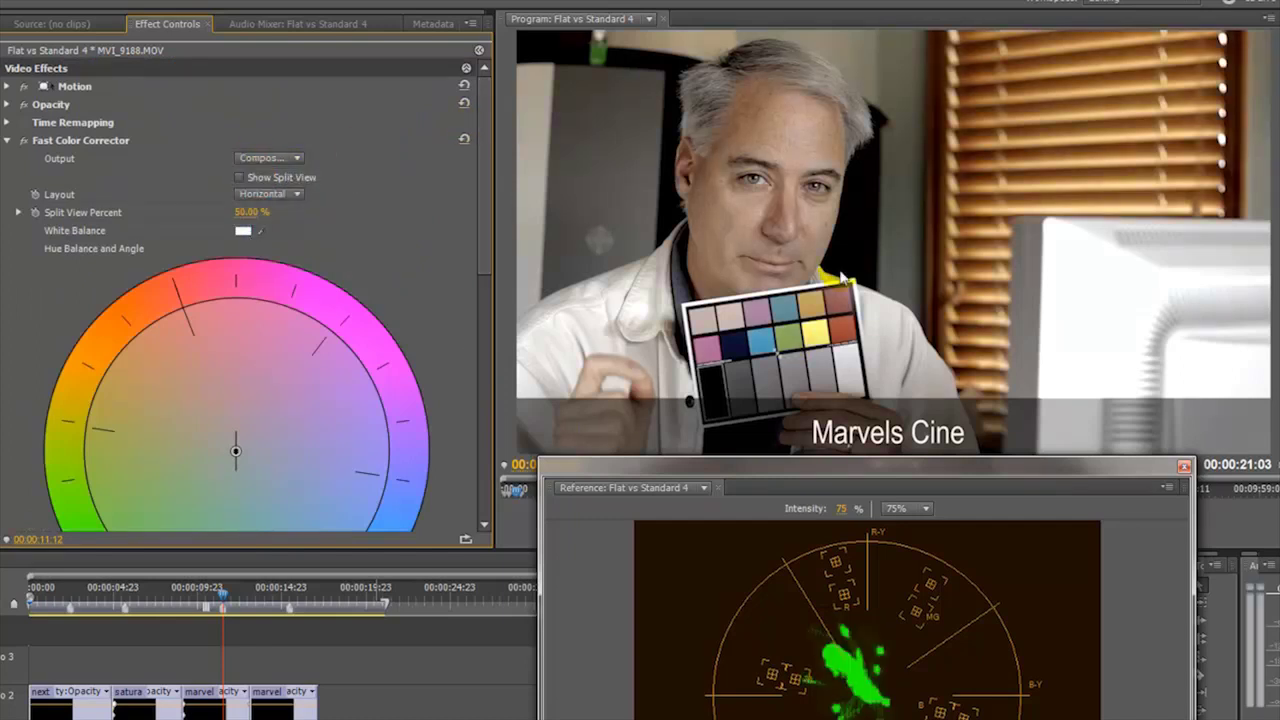
{"action": "key", "text": "Up"}
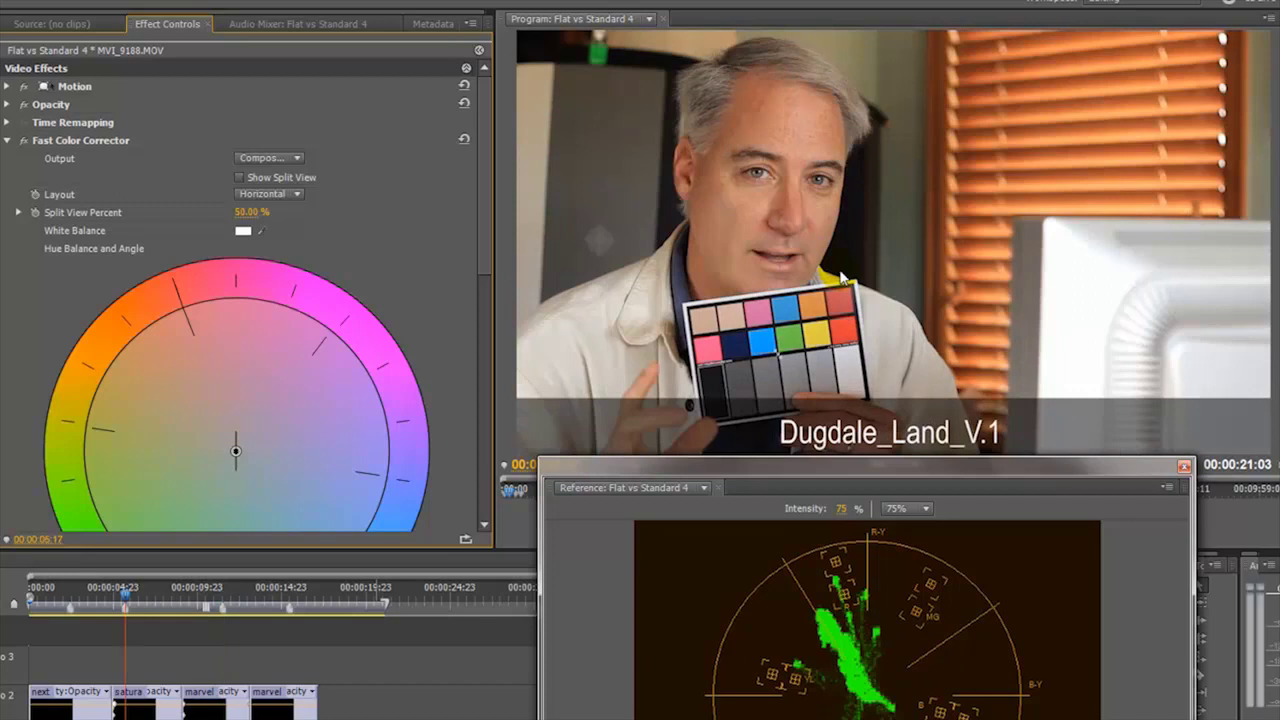
{"action": "key", "text": "Down"}
{"action": "key", "text": "Up"}
{"action": "key", "text": "Down"}
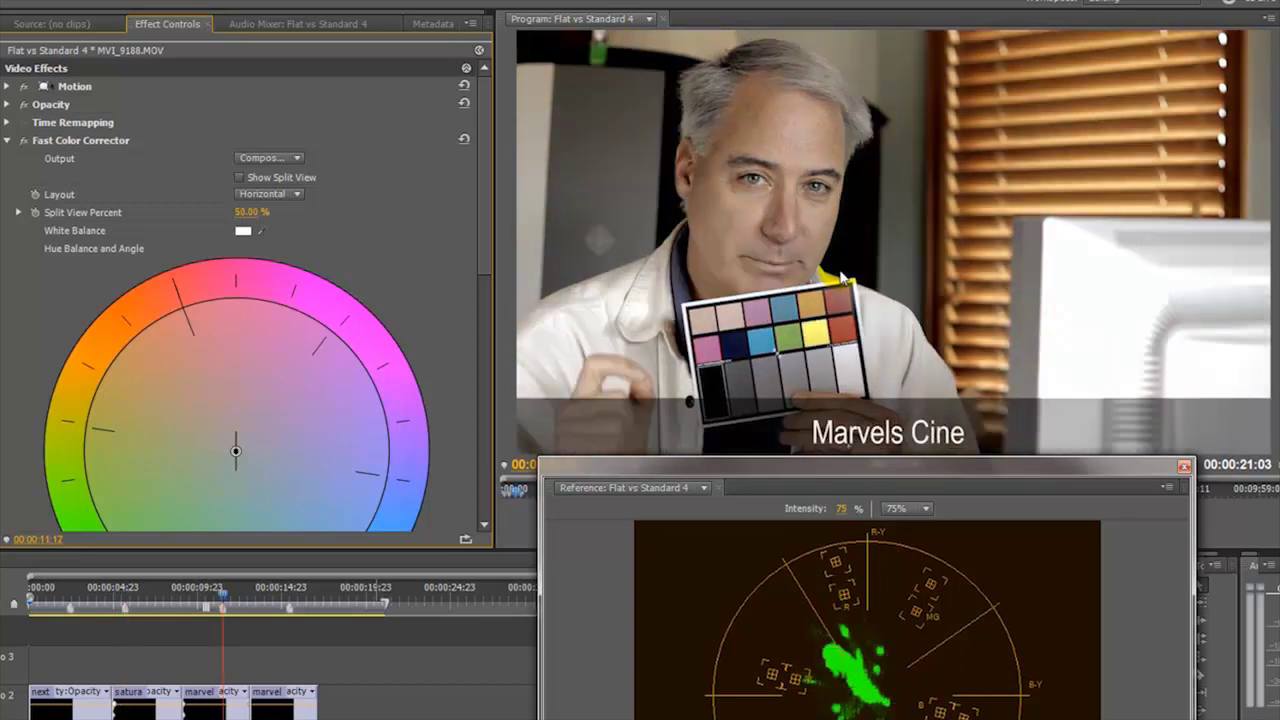
{"action": "key", "text": "Up"}
{"action": "key", "text": "Down"}
{"action": "key", "text": "Up"}
{"action": "key", "text": "Down"}
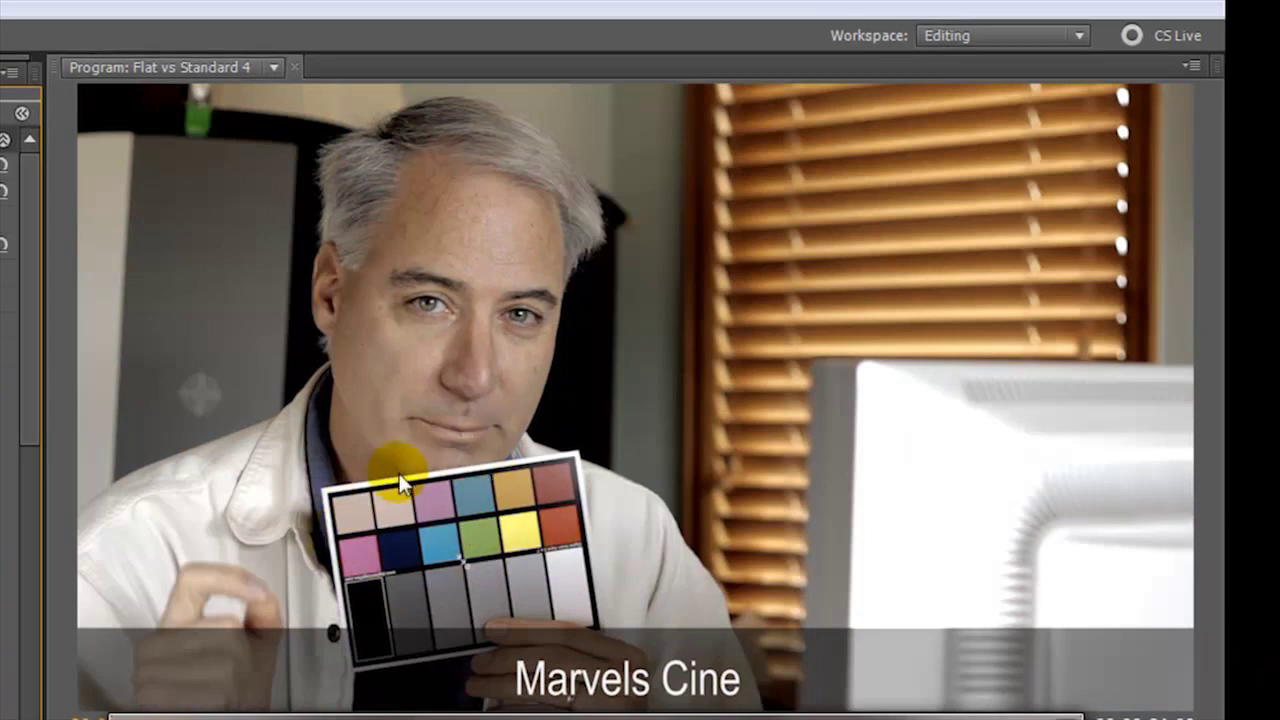
{"action": "key", "text": "Up"}
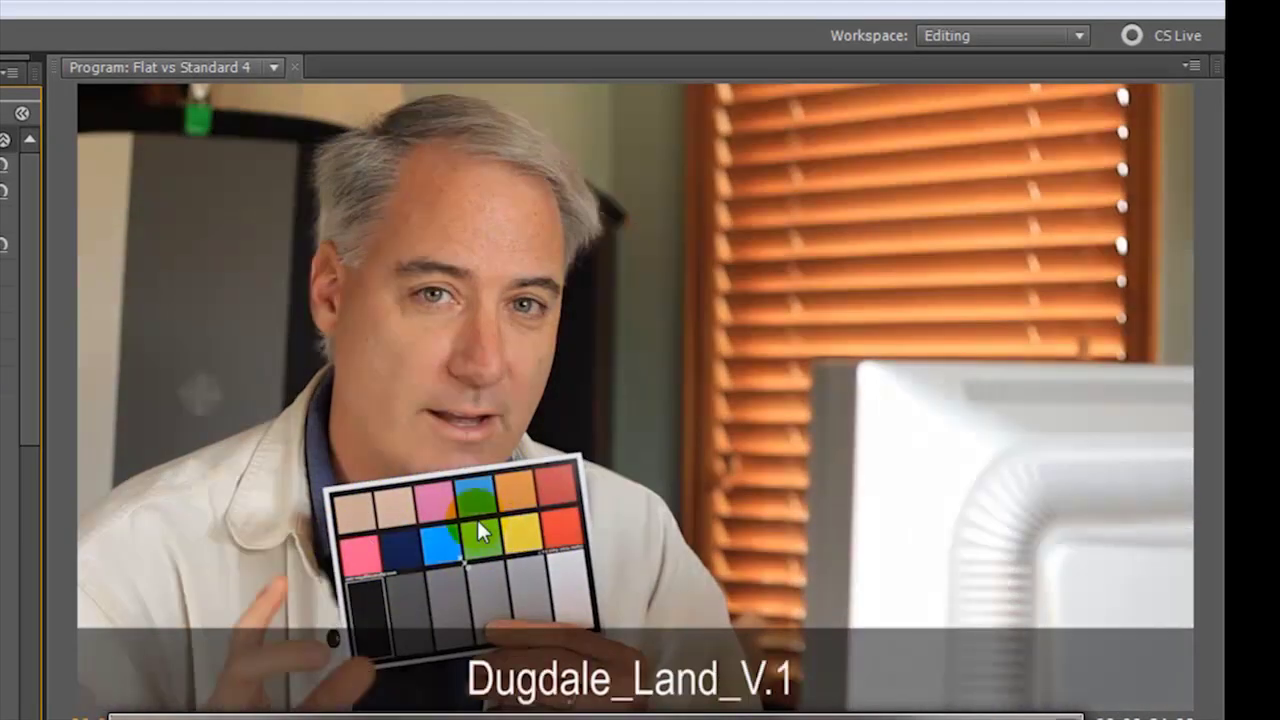
{"action": "key", "text": "Down"}
{"action": "key", "text": "Up"}
{"action": "key", "text": "Down"}
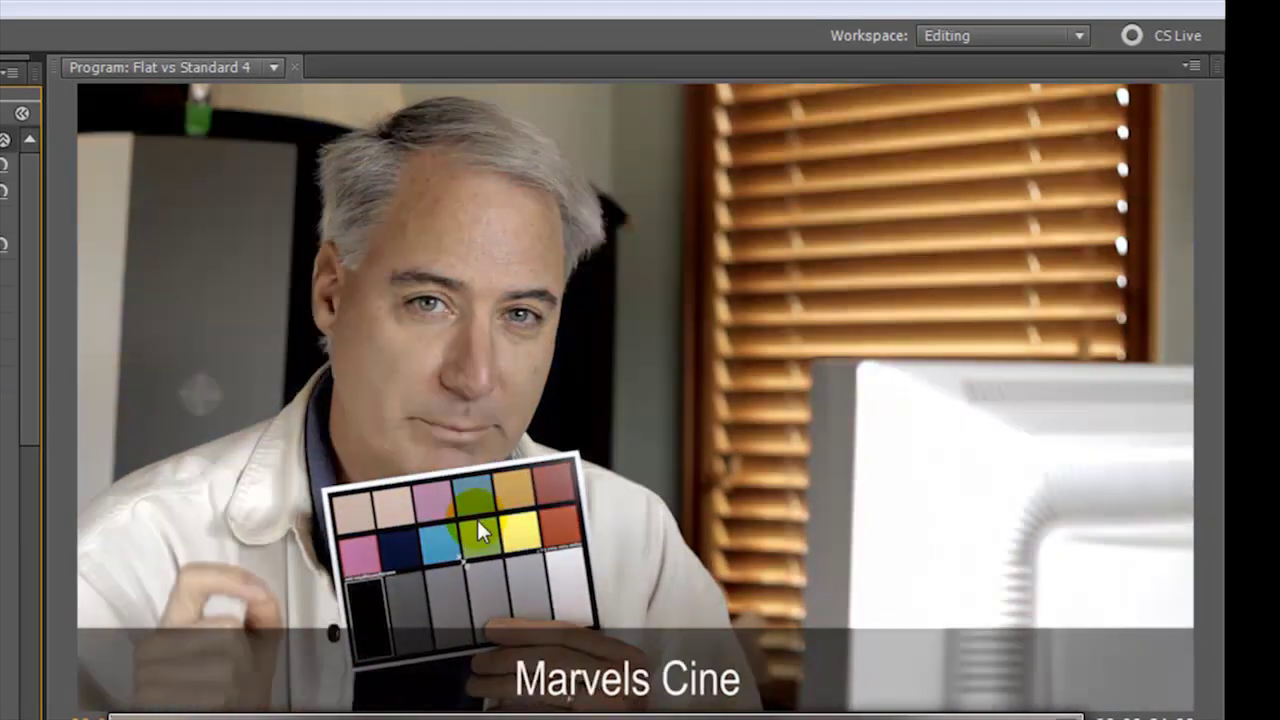
{"action": "key", "text": "Up"}
{"action": "key", "text": "Down"}
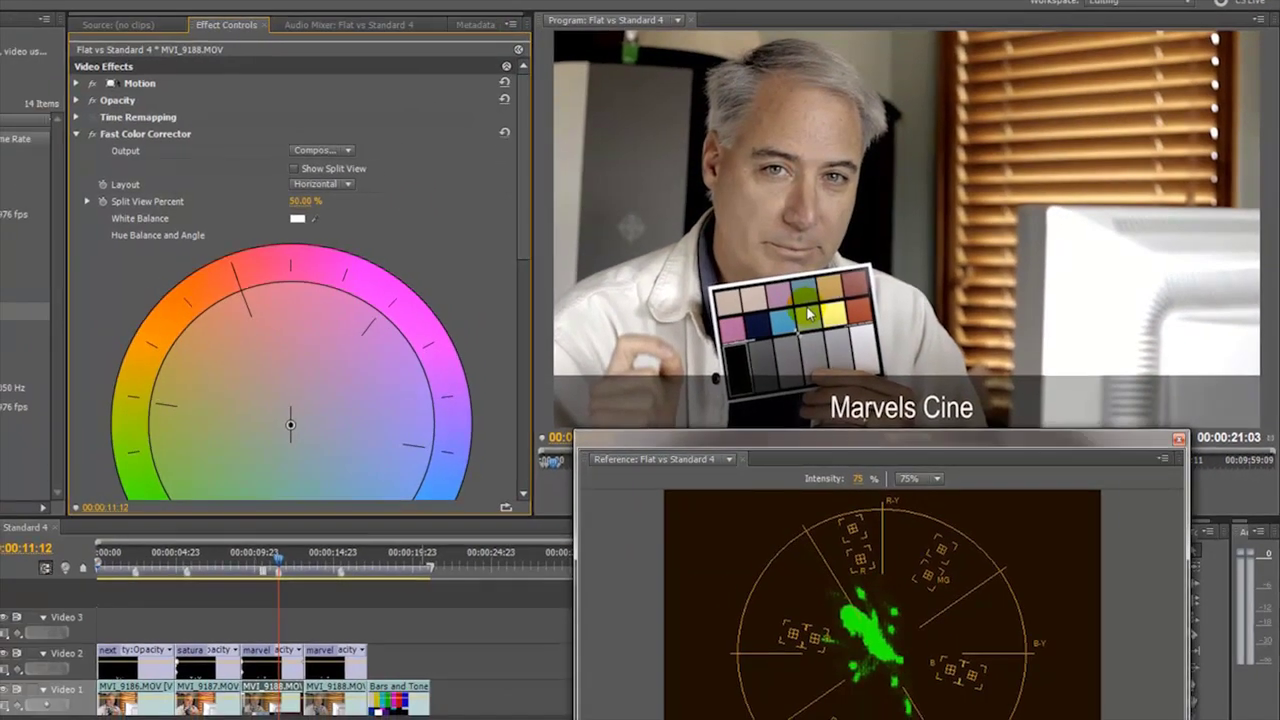
Scrub Fast Color Corrector Saturation up to 174 while watching the vectorscope.
{"action": "left_click_drag", "start_coordinate": [528, 183], "coordinate": [523, 338]}
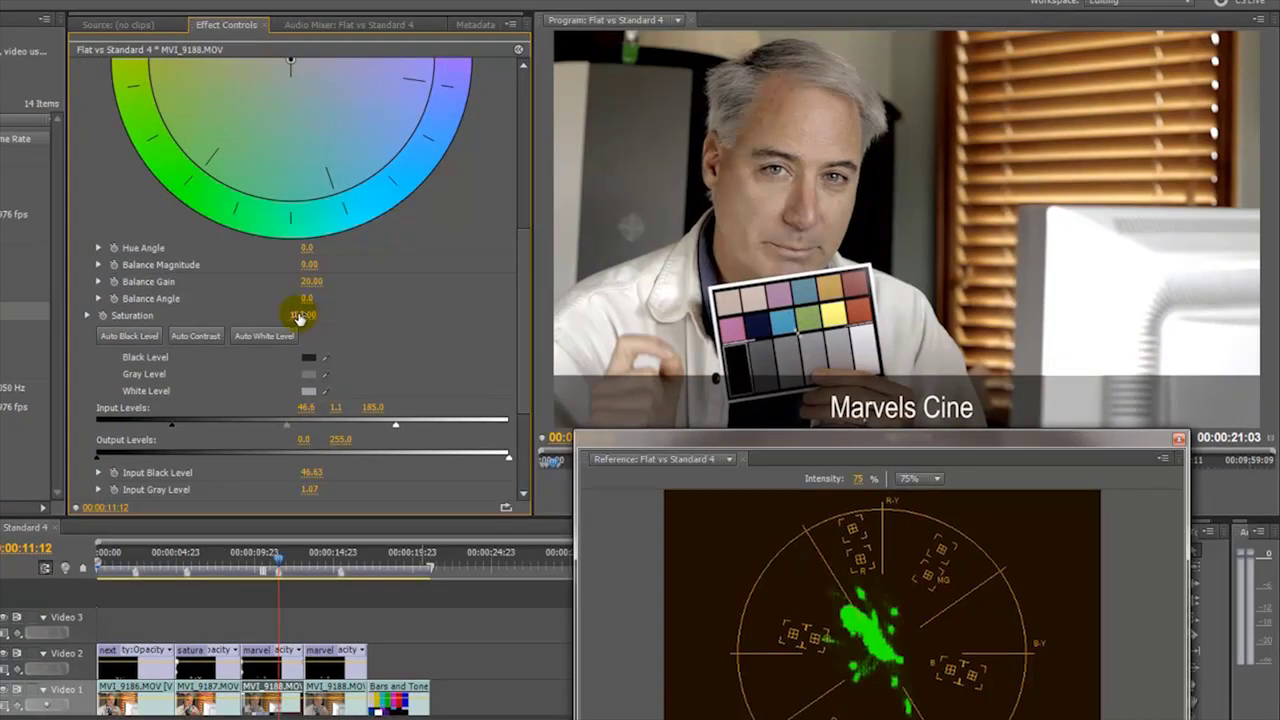
{"action": "left_click_drag", "start_coordinate": [300, 318], "coordinate": [345, 315]}
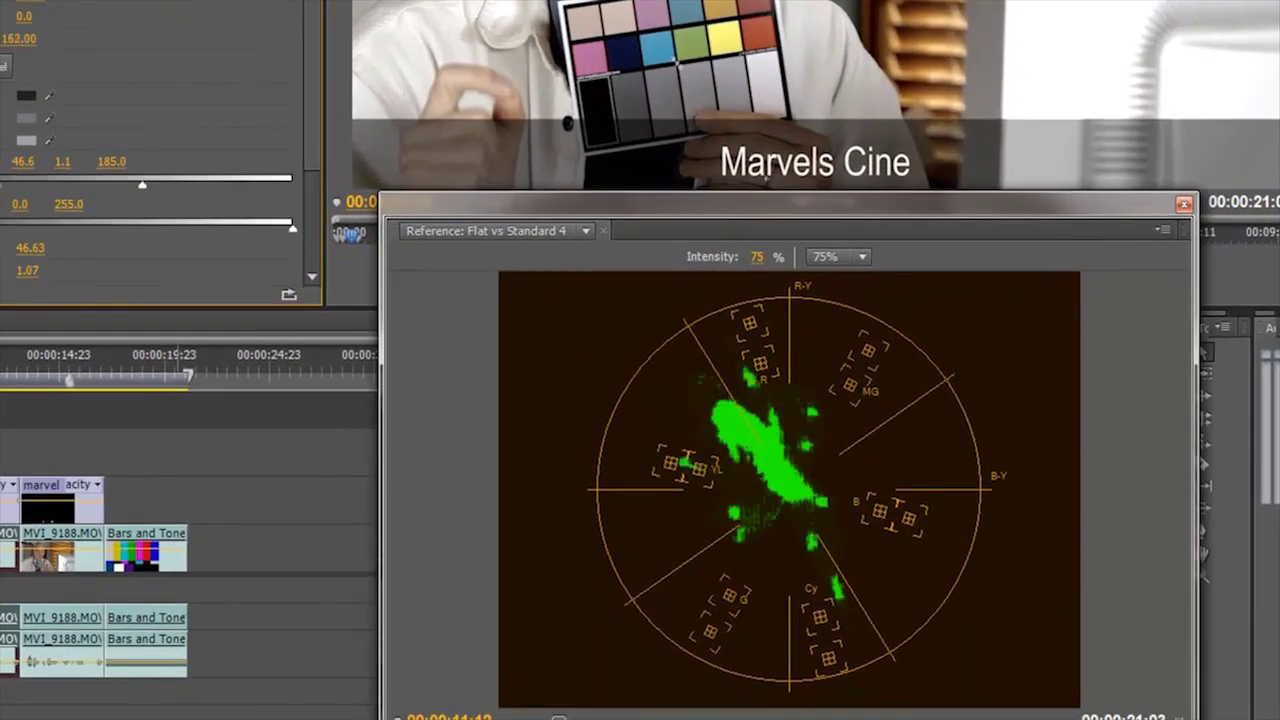
{"action": "left_click_drag", "start_coordinate": [90, 45], "coordinate": [100, 48]}
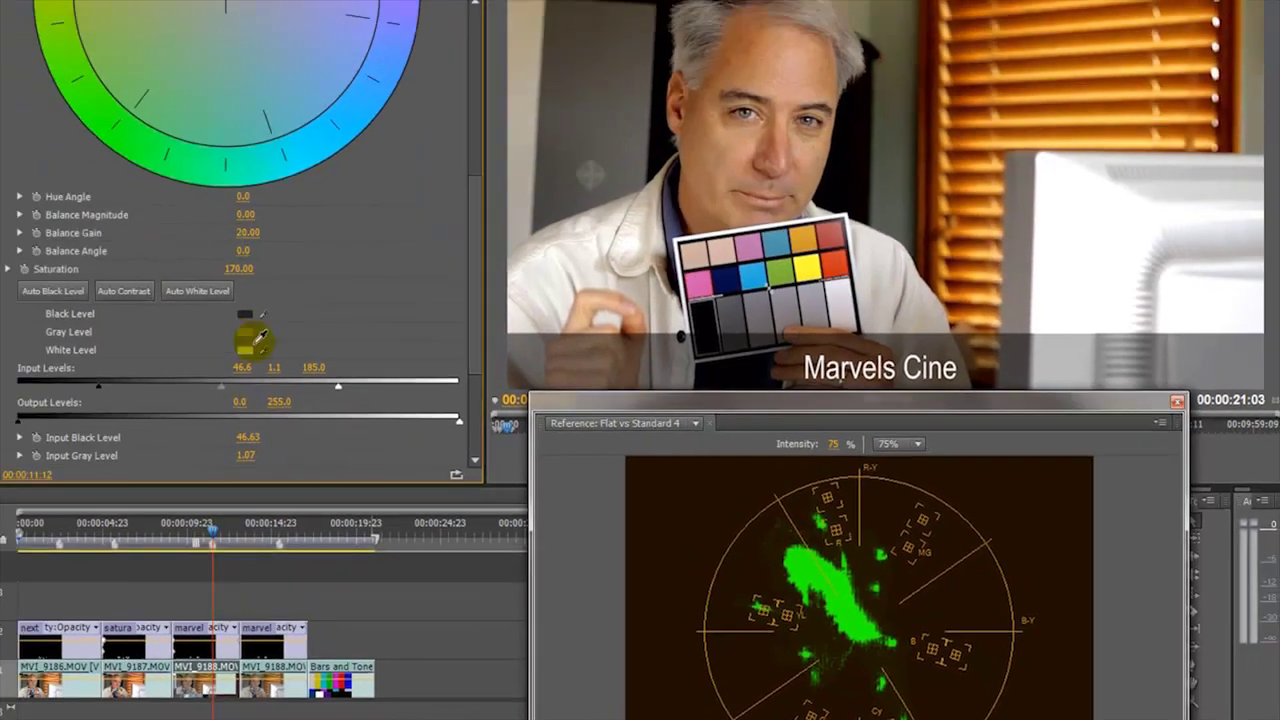
{"action": "left_click_drag", "start_coordinate": [30, 68], "coordinate": [15, 42]}
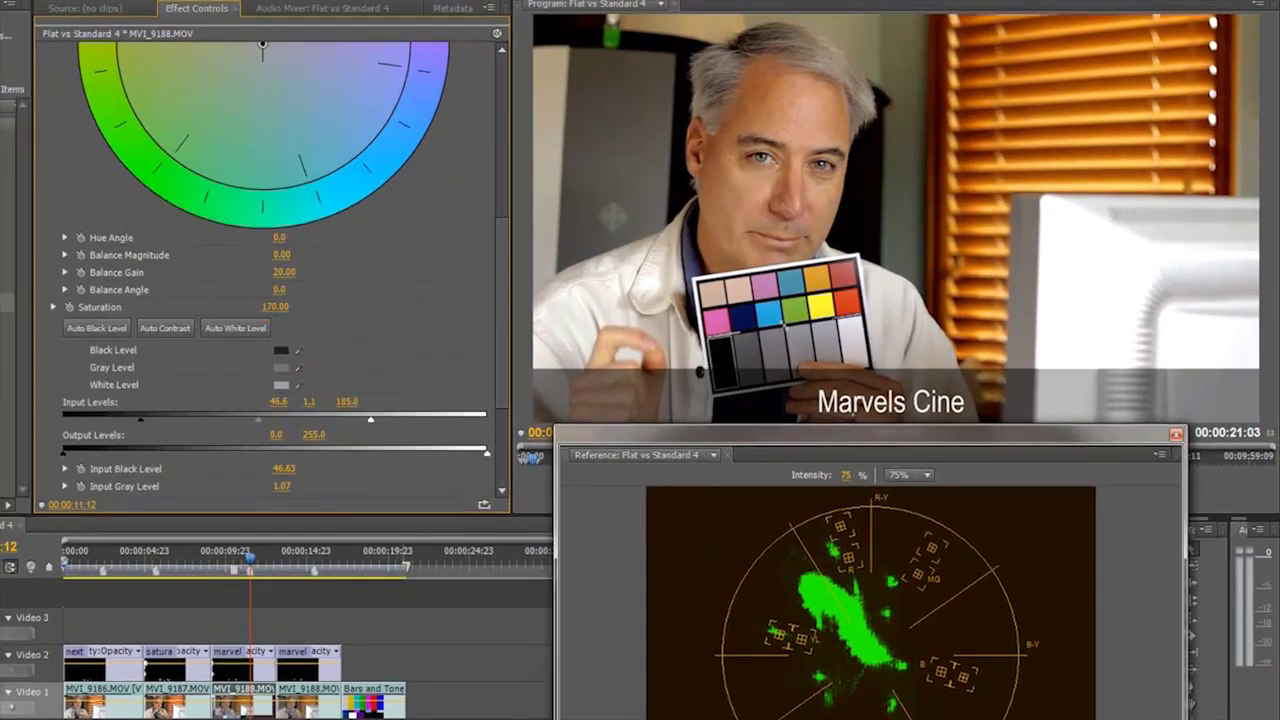
{"action": "mouse_move", "coordinate": [276, 307]}
{"action": "left_mouse_down"}
{"action": "mouse_move", "coordinate": [262, 307]}
{"action": "mouse_move", "coordinate": [271, 302]}
{"action": "left_mouse_up"}
{"action": "left_click", "coordinate": [297, 360]}
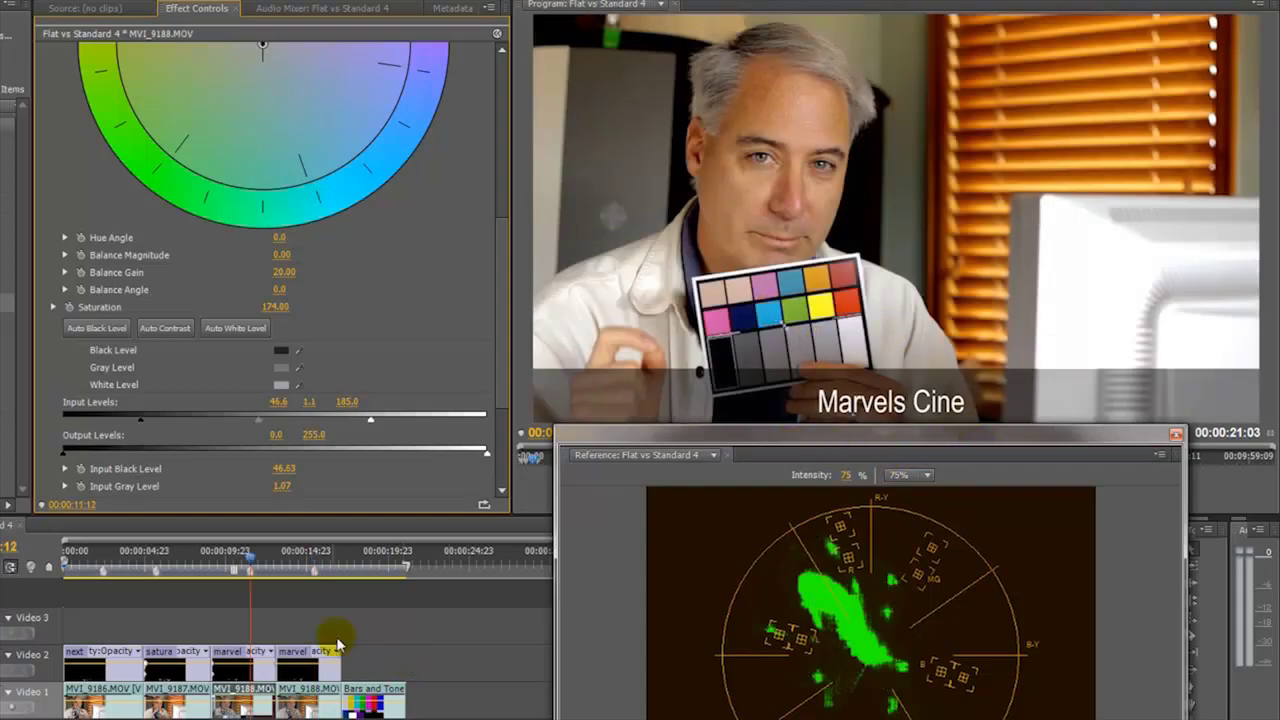
{"action": "left_click", "coordinate": [370, 551]}
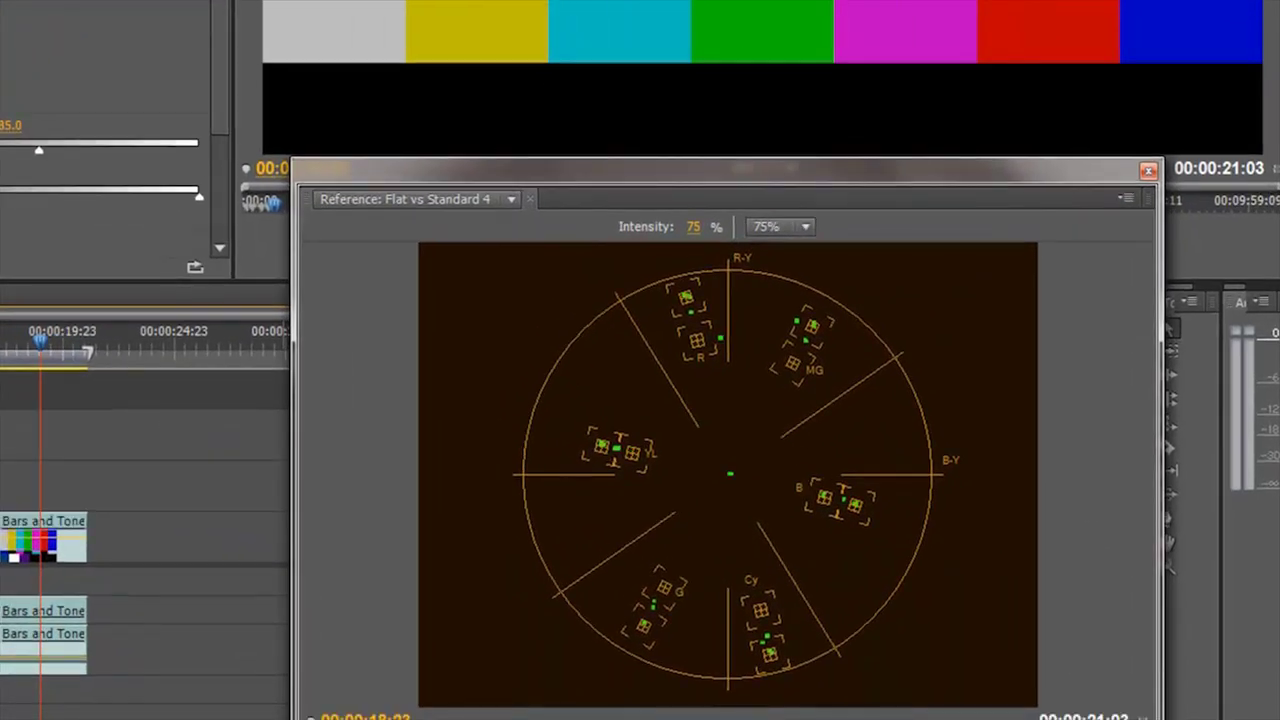
Place the playhead in the colour bars and select the Bars and Tone clip.
{"action": "mouse_move", "coordinate": [40, 345]}
{"action": "left_mouse_down"}
{"action": "mouse_move", "coordinate": [22, 348]}
{"action": "mouse_move", "coordinate": [42, 345]}
{"action": "left_mouse_up"}
{"action": "left_click", "coordinate": [61, 551]}
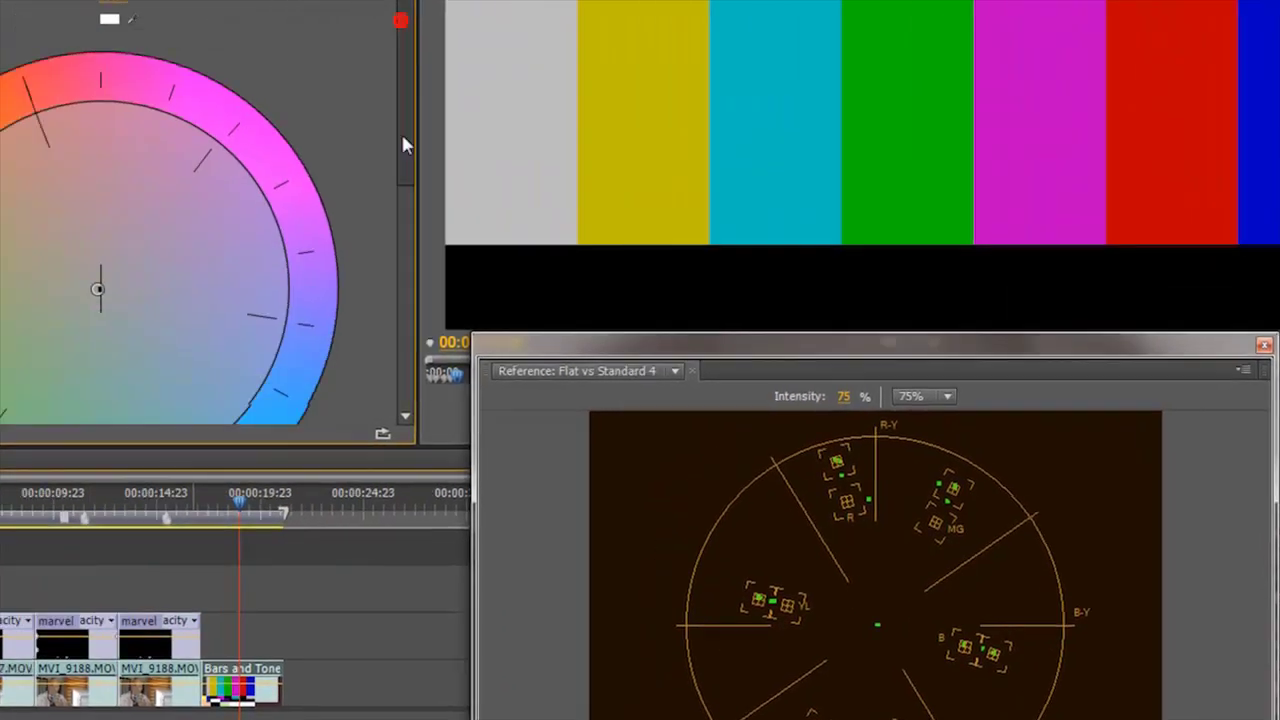
Adjust the Bars and Tone colour-balance wheel in Effect Controls.
{"action": "left_click_drag", "start_coordinate": [402, 137], "coordinate": [405, 178]}
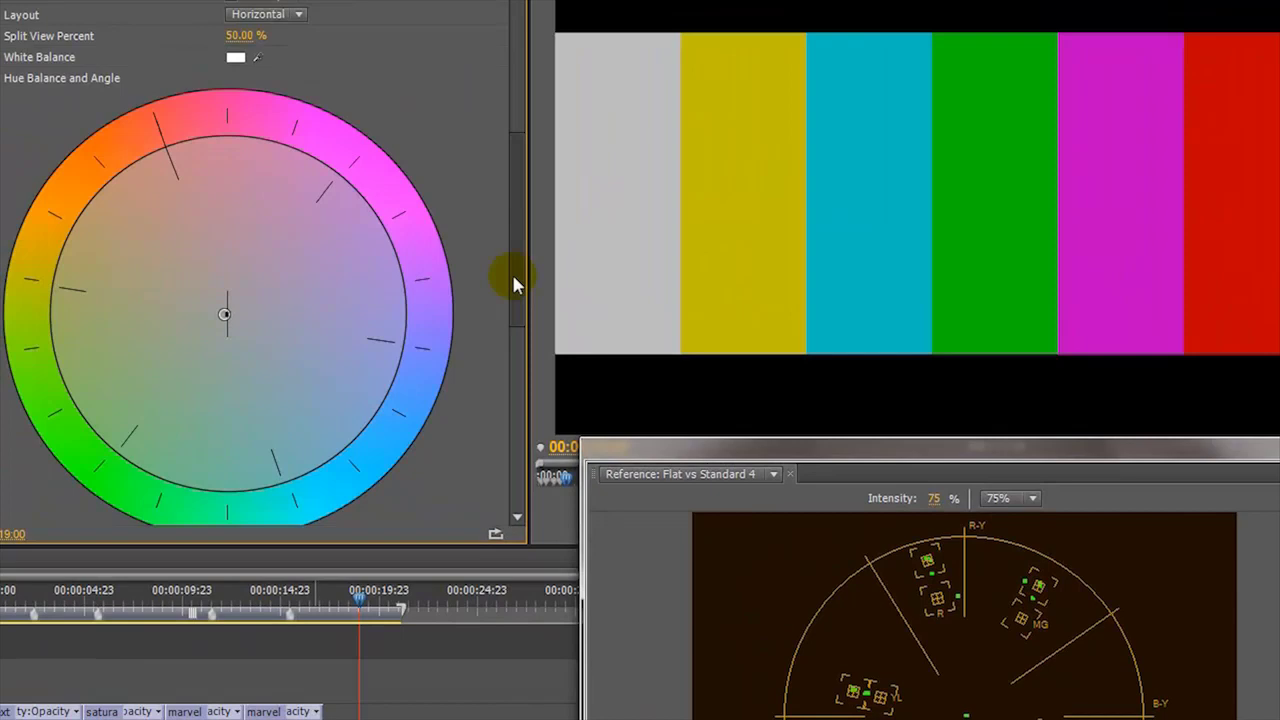
{"action": "scroll", "coordinate": [513, 282], "scroll_direction": "down", "scroll_amount": 1}
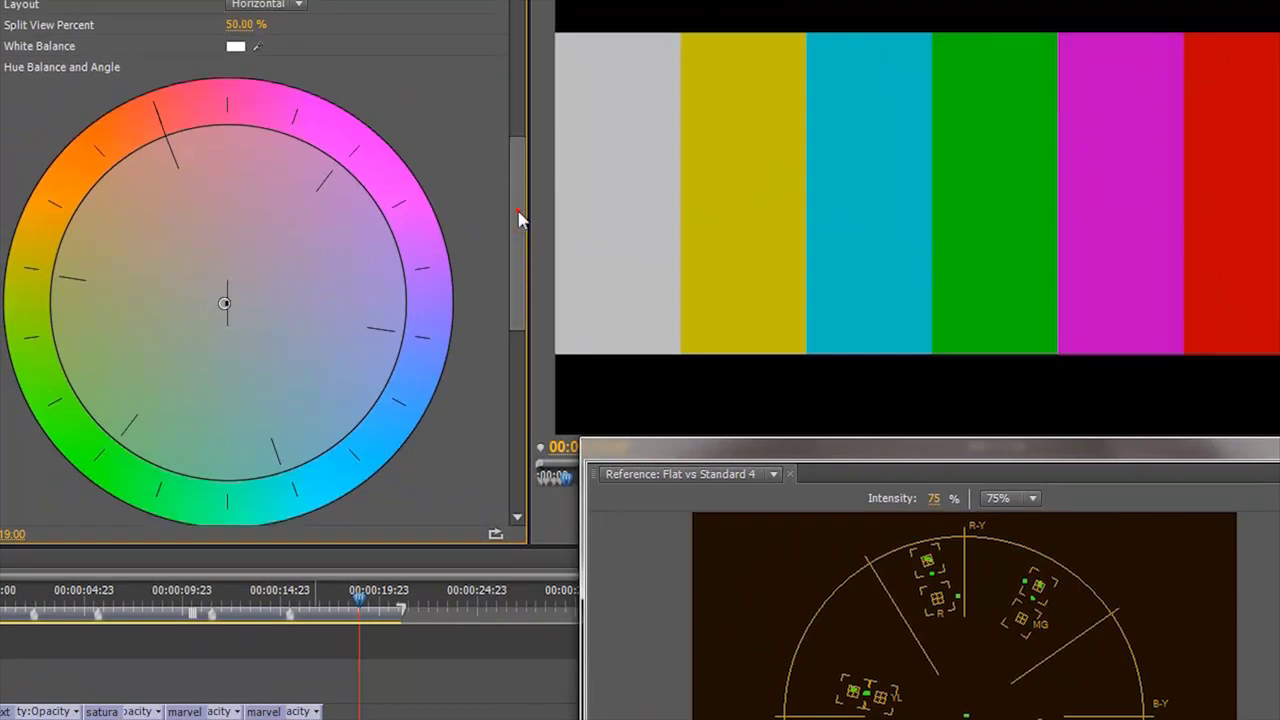
{"action": "left_click_drag", "start_coordinate": [520, 208], "coordinate": [507, 243]}
{"action": "scroll", "coordinate": [195, 157], "scroll_direction": "down", "scroll_amount": 3}
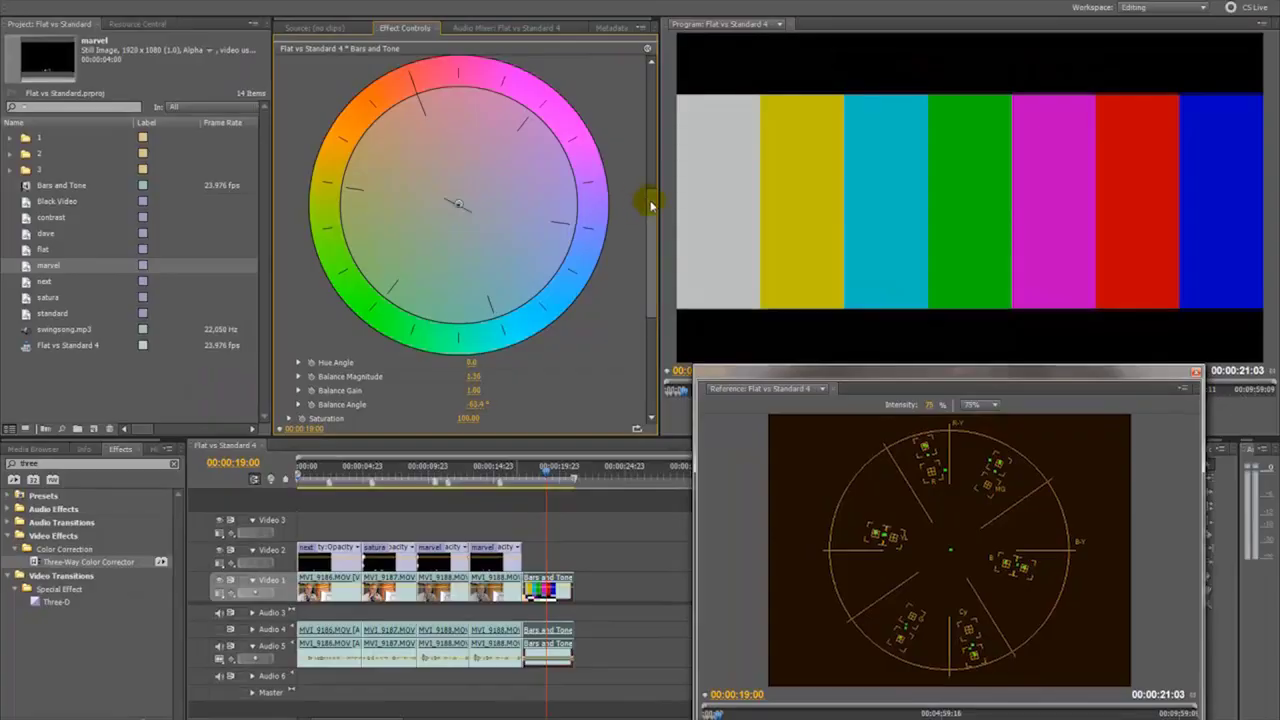
Return the playhead to the Marvels Cine shot at 00:00:11:12.
{"action": "scroll", "coordinate": [651, 205], "scroll_direction": "up", "scroll_amount": 5}
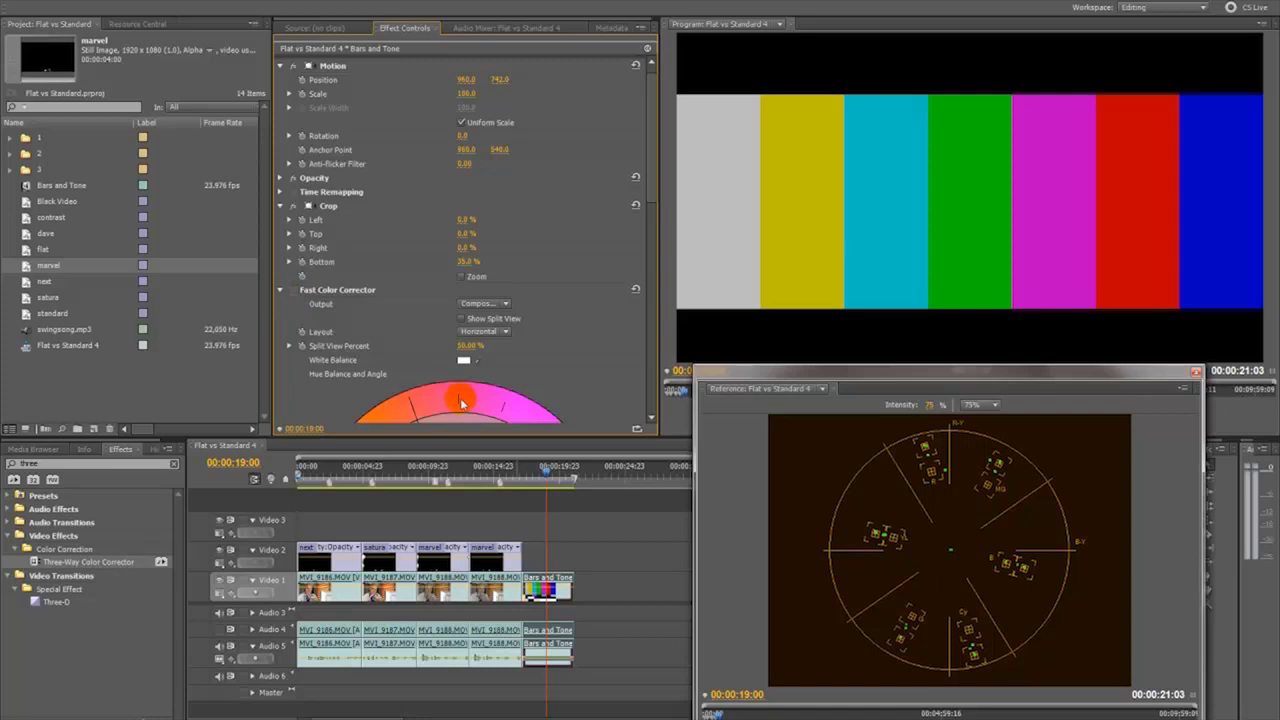
{"action": "key", "text": "ctrl+shift+Left"}
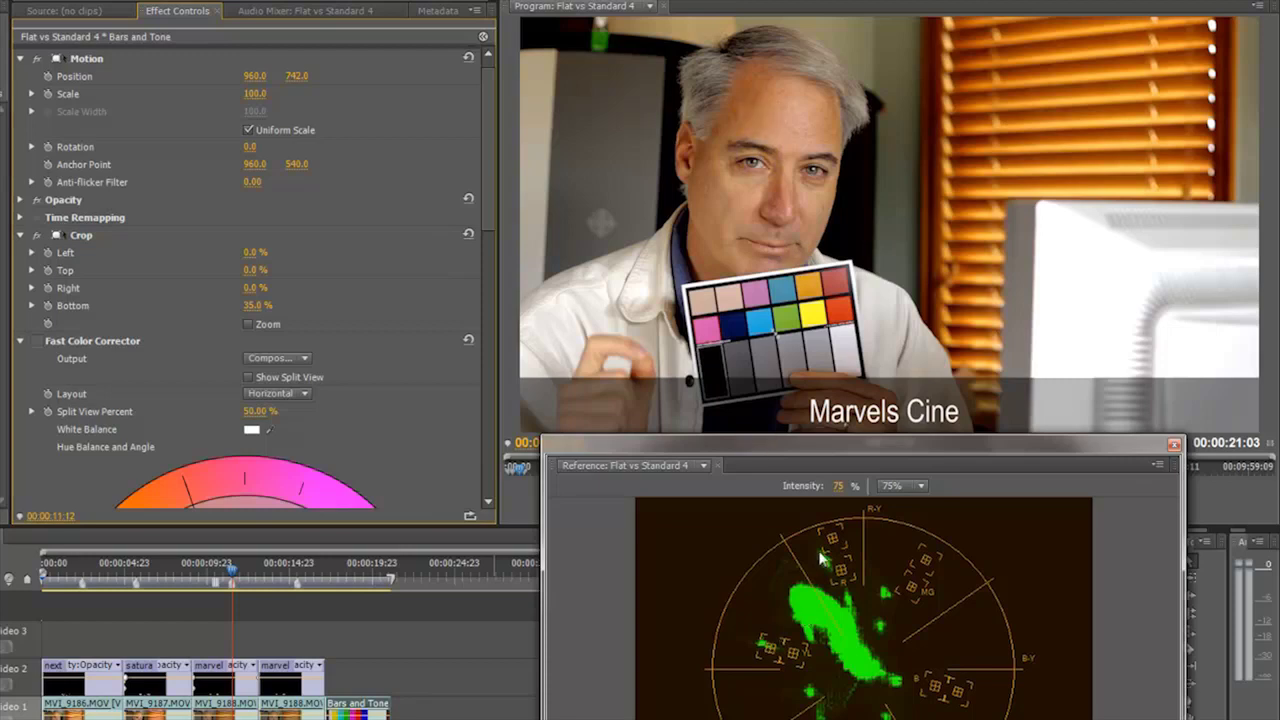
On MVI_9188, set the Three-Way Color Corrector Output to Tonal Range.
{"action": "left_click", "coordinate": [246, 708]}
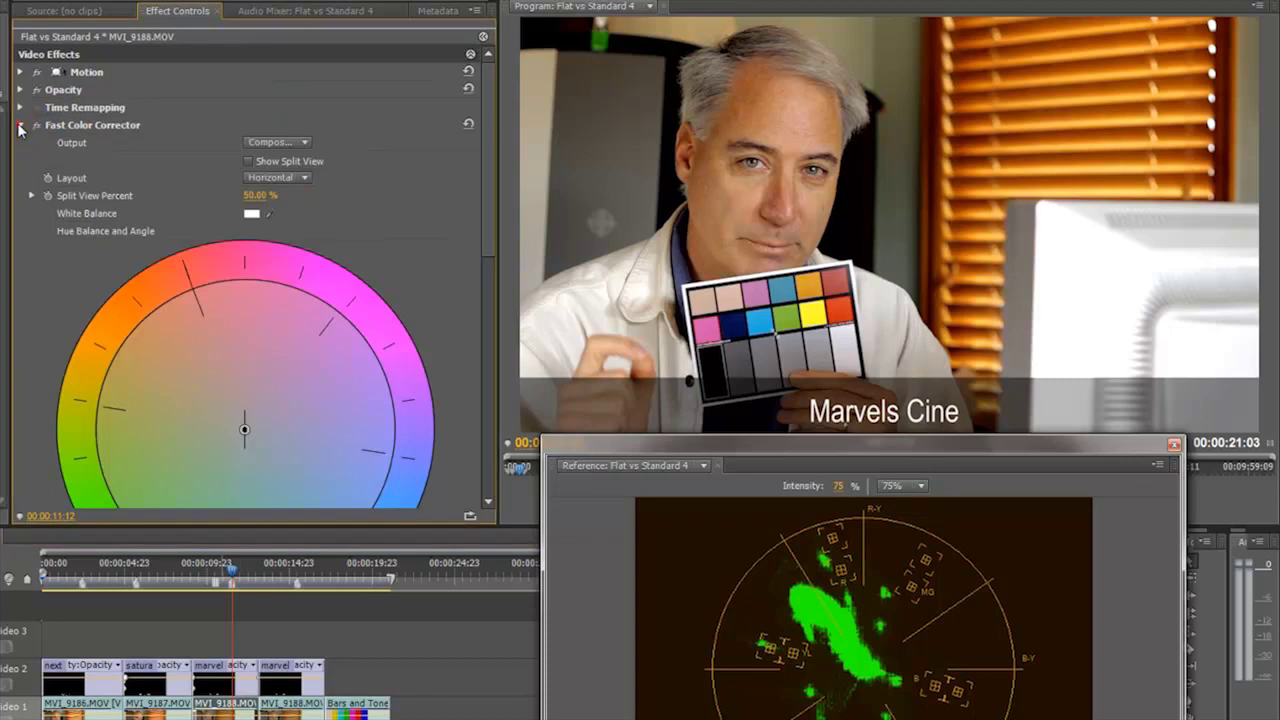
{"action": "left_click", "coordinate": [19, 124]}
{"action": "left_click", "coordinate": [20, 164]}
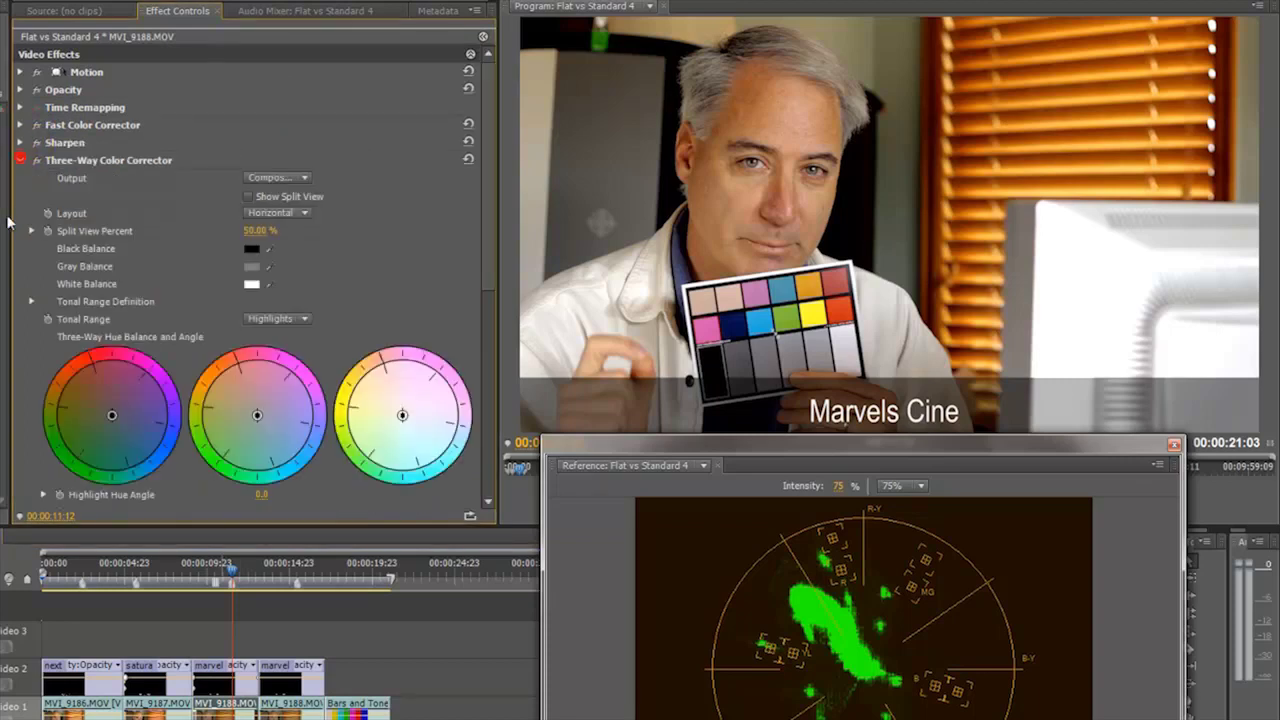
{"action": "left_click", "coordinate": [320, 180]}
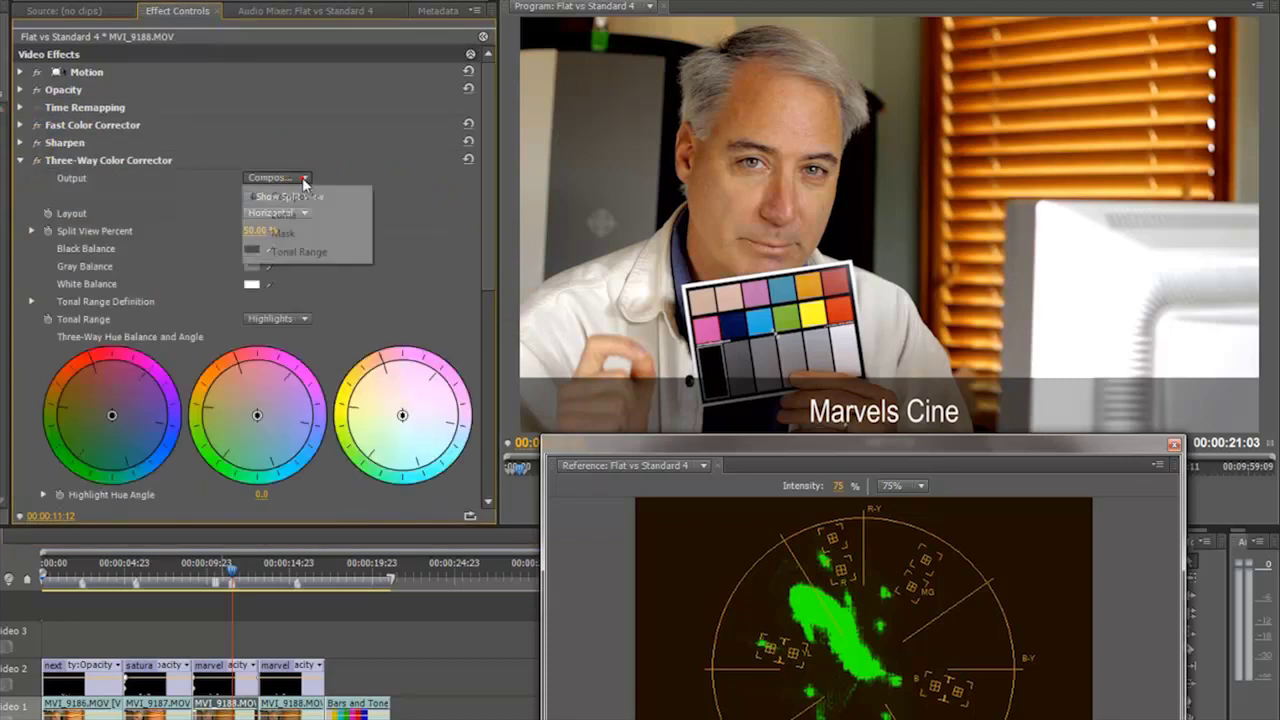
{"action": "left_click", "coordinate": [273, 251]}
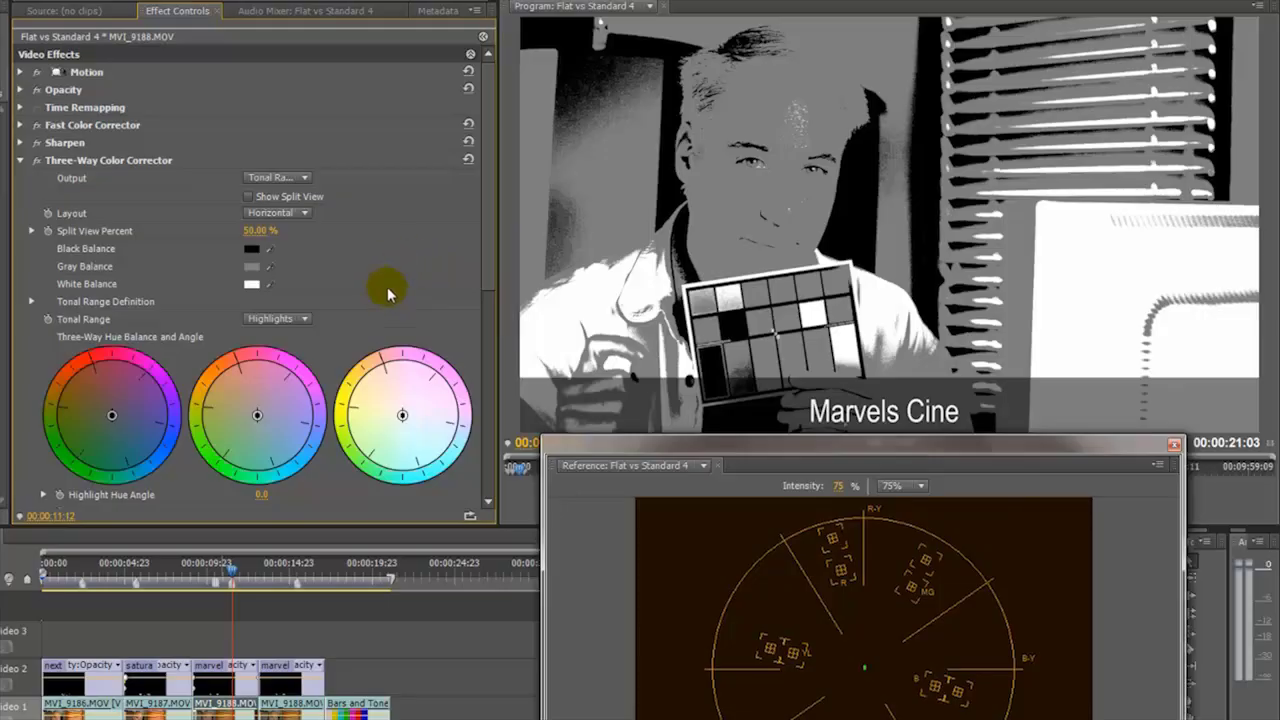
Set the Three-Way Color Corrector Output back to Composite.
{"action": "left_click", "coordinate": [270, 177]}
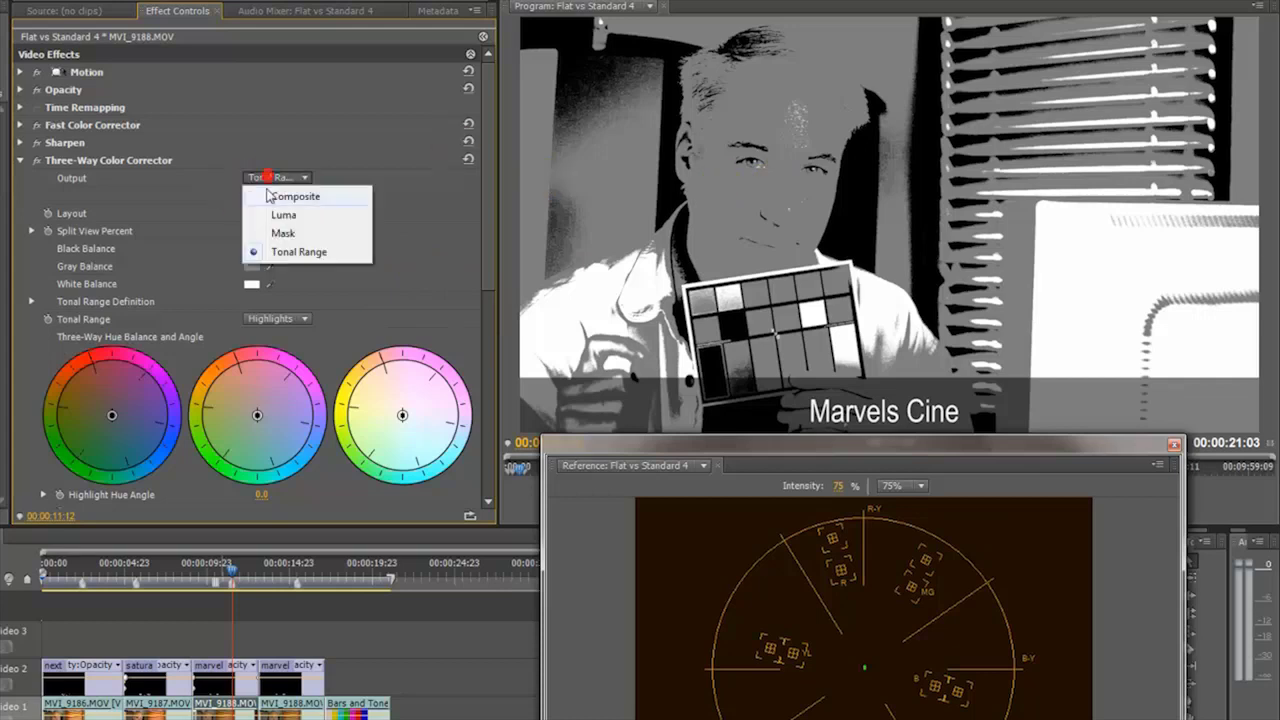
{"action": "left_click", "coordinate": [270, 196]}
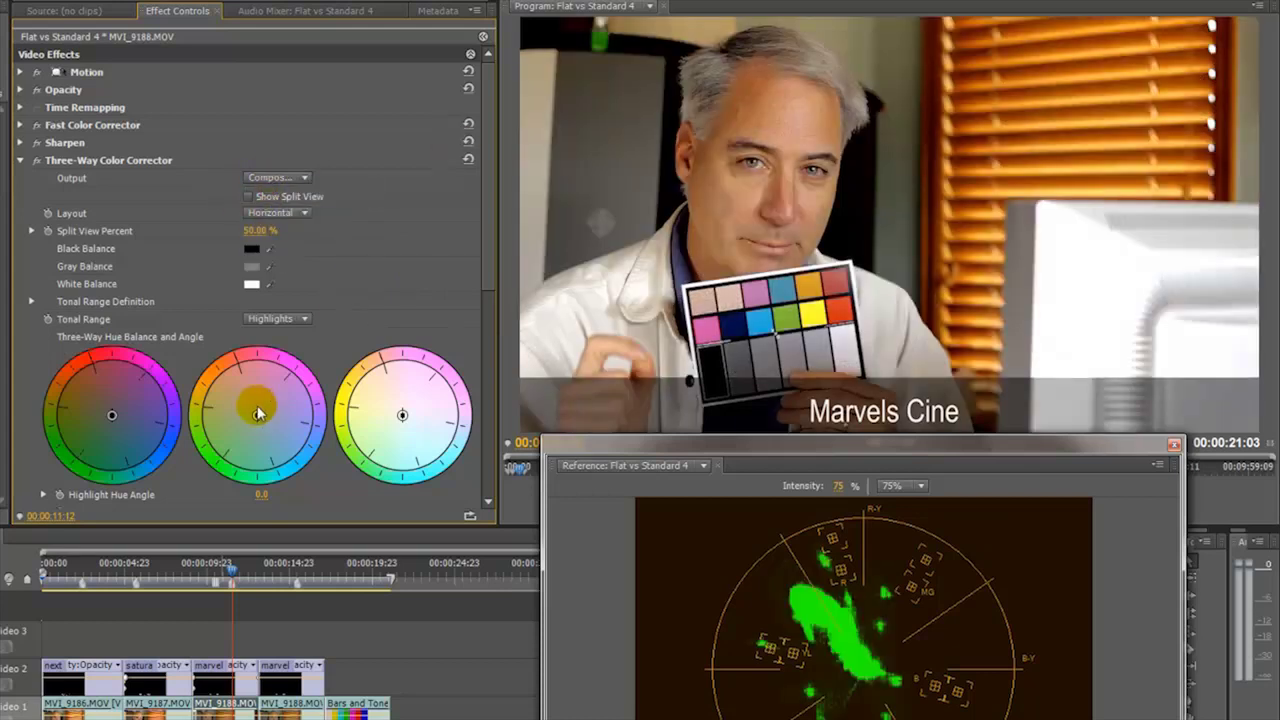
Push the Midtones balance toward warm red tones to match the landscape look.
{"action": "left_click_drag", "start_coordinate": [258, 413], "coordinate": [279, 379]}
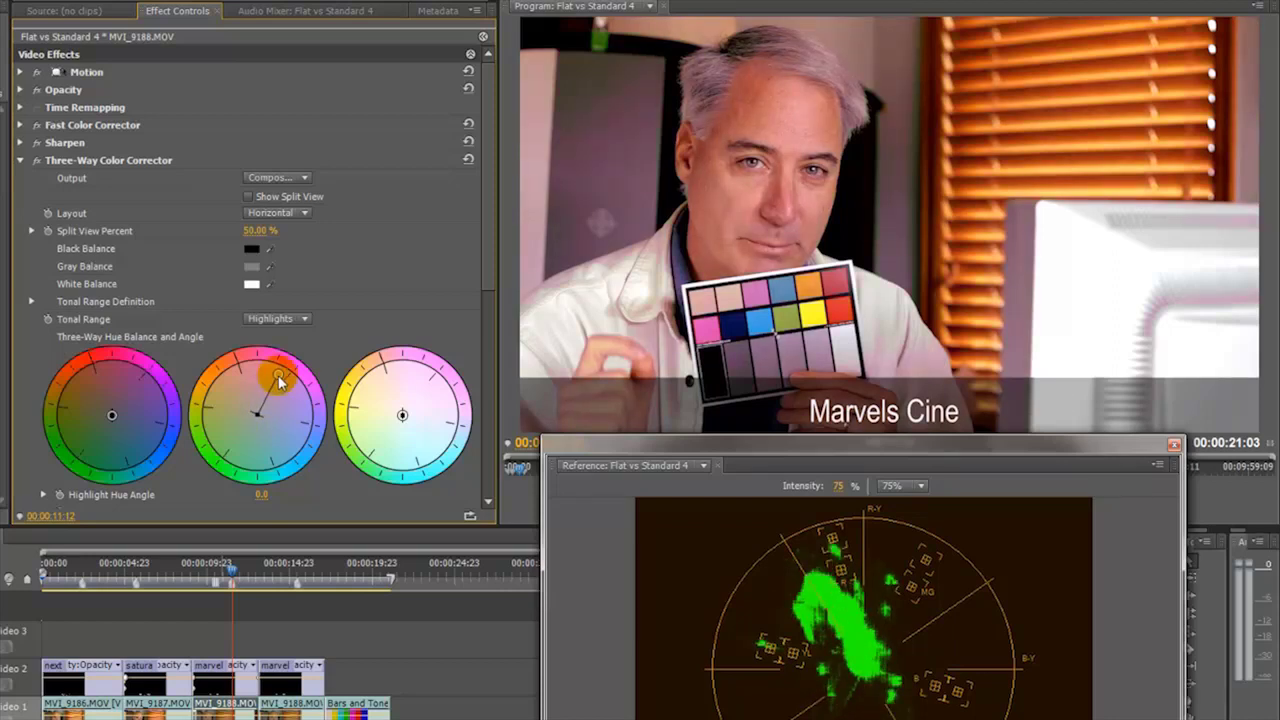
{"action": "left_click_drag", "start_coordinate": [279, 379], "coordinate": [297, 405]}
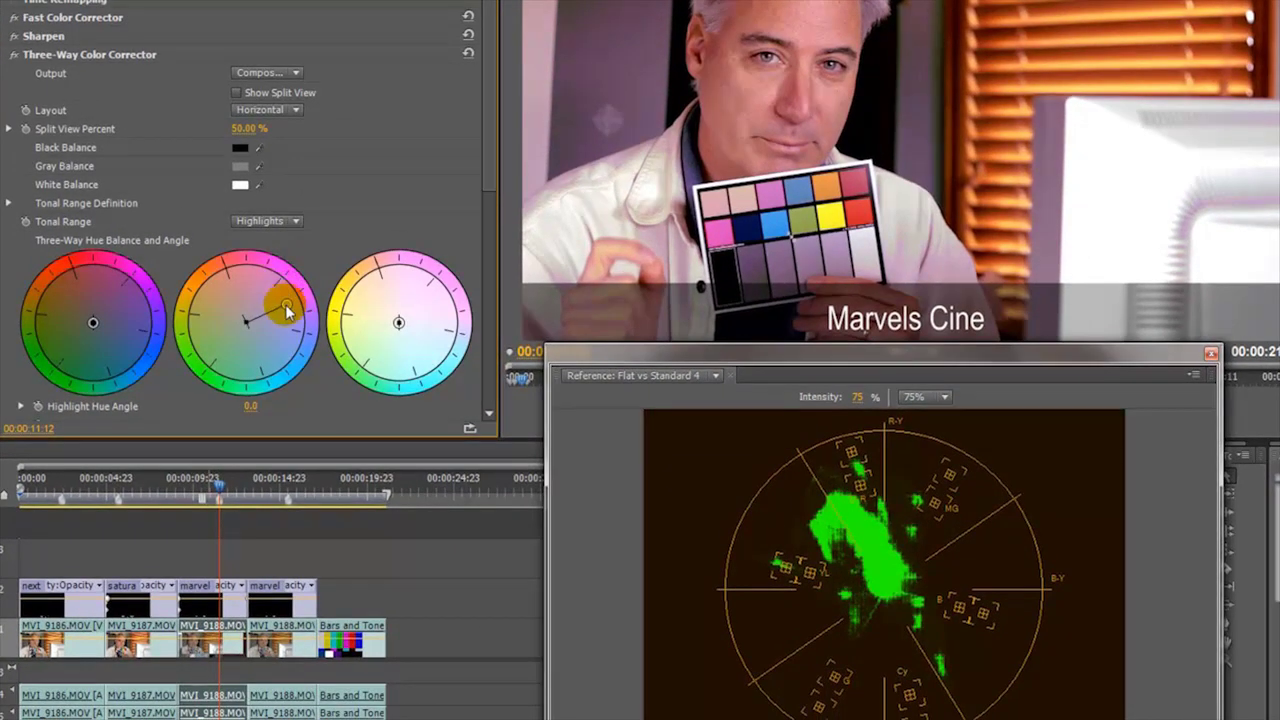
{"action": "mouse_move", "coordinate": [287, 311]}
{"action": "left_mouse_down"}
{"action": "mouse_move", "coordinate": [290, 292]}
{"action": "mouse_move", "coordinate": [289, 331]}
{"action": "mouse_move", "coordinate": [231, 392]}
{"action": "mouse_move", "coordinate": [178, 372]}
{"action": "mouse_move", "coordinate": [165, 345]}
{"action": "mouse_move", "coordinate": [187, 325]}
{"action": "mouse_move", "coordinate": [271, 295]}
{"action": "left_mouse_up"}
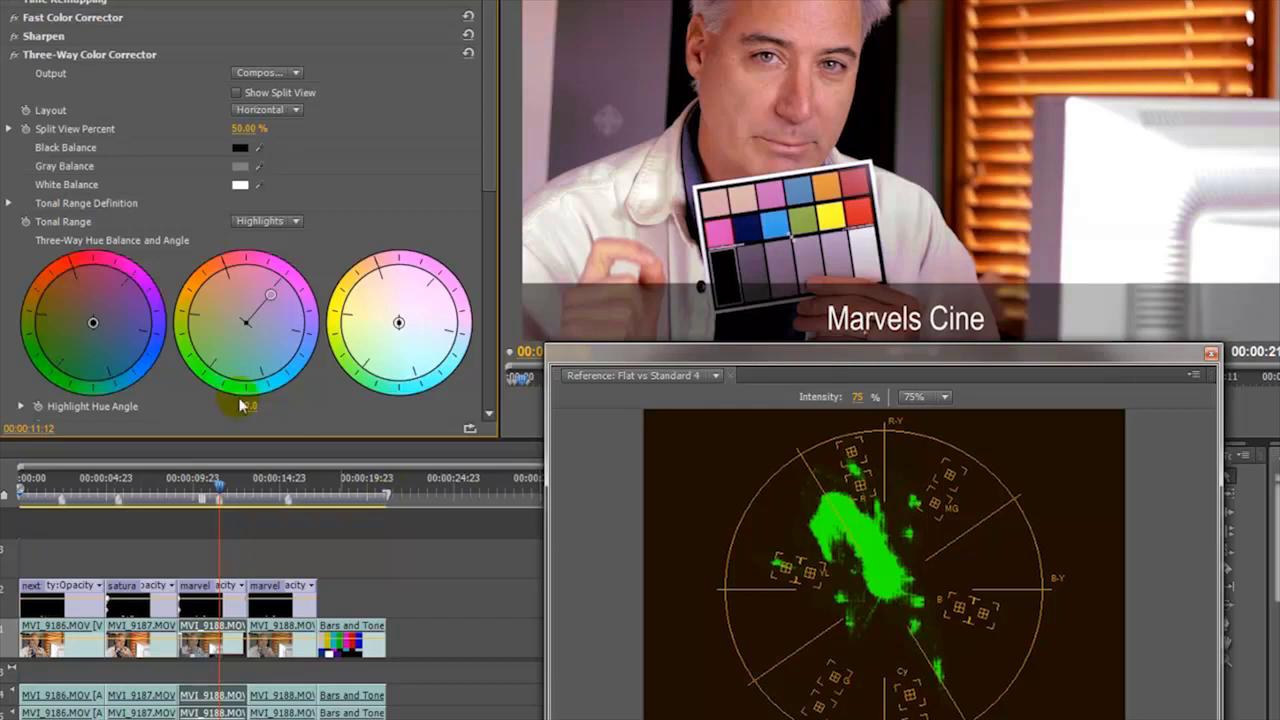
{"action": "mouse_move", "coordinate": [269, 292]}
{"action": "left_mouse_down"}
{"action": "mouse_move", "coordinate": [253, 293]}
{"action": "mouse_move", "coordinate": [277, 318]}
{"action": "mouse_move", "coordinate": [267, 296]}
{"action": "mouse_move", "coordinate": [258, 317]}
{"action": "left_mouse_up"}
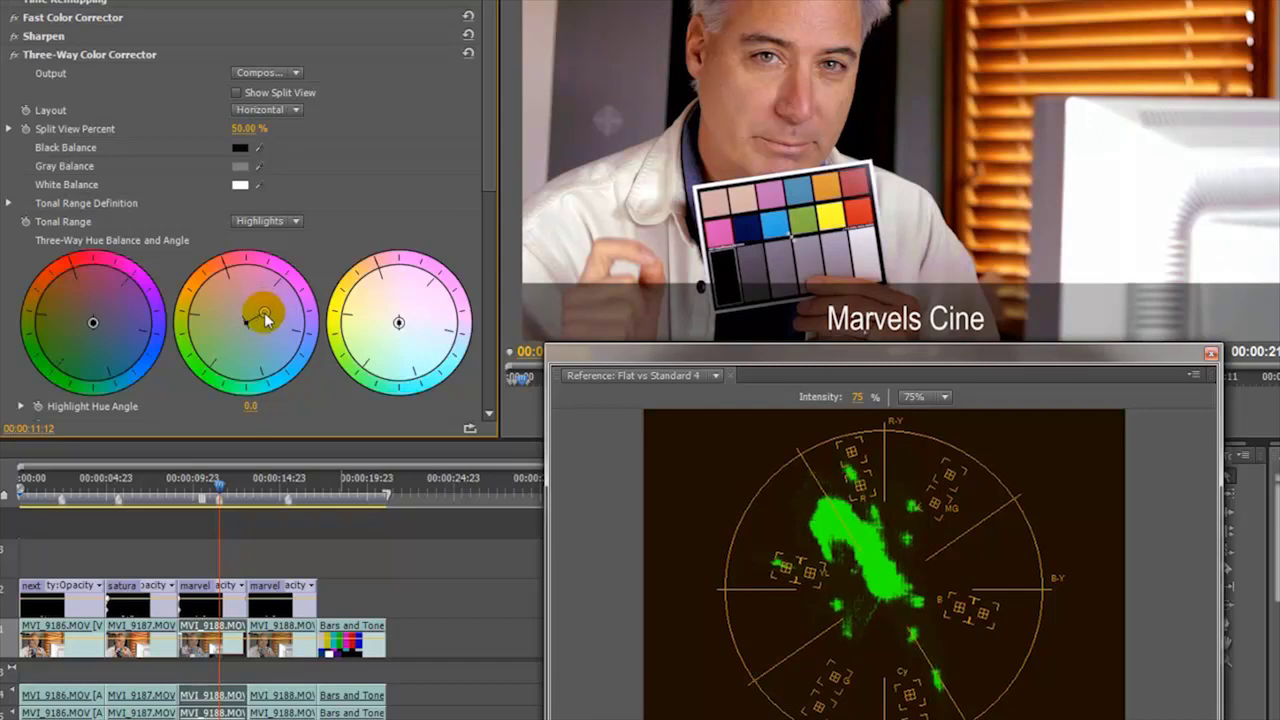
{"action": "left_click_drag", "start_coordinate": [266, 320], "coordinate": [251, 319]}
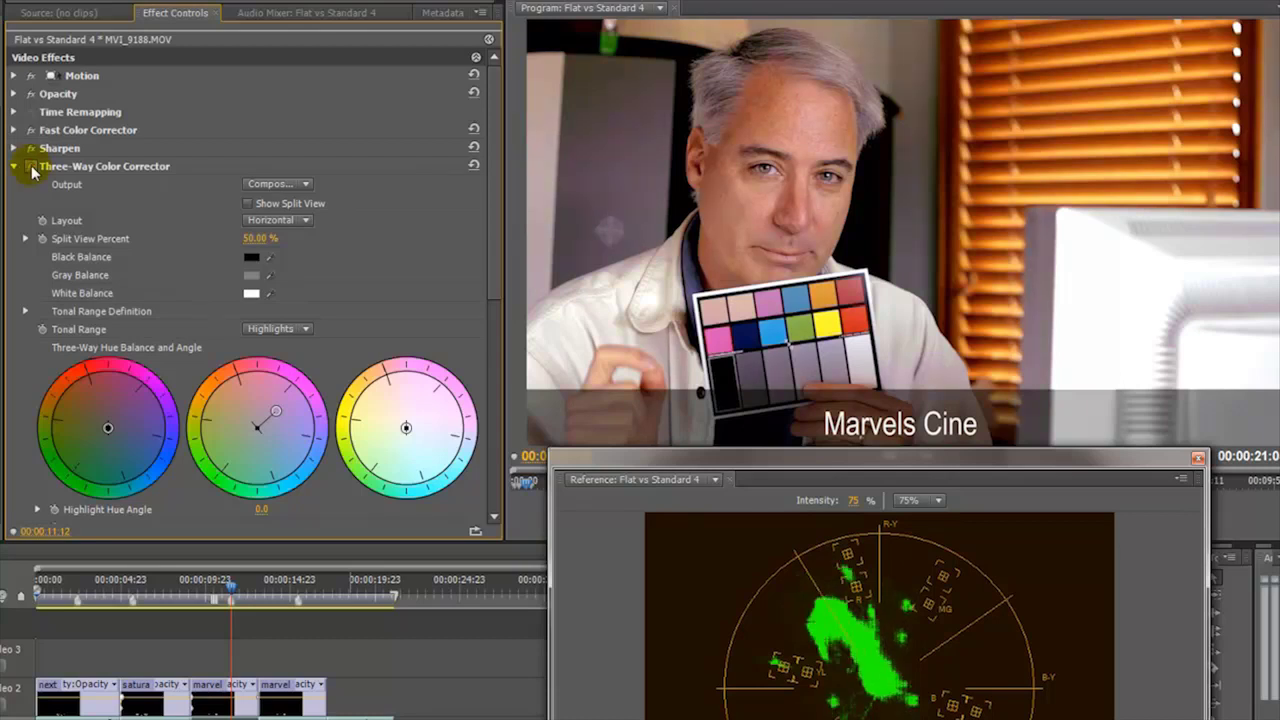
{"action": "left_click", "coordinate": [32, 168]}
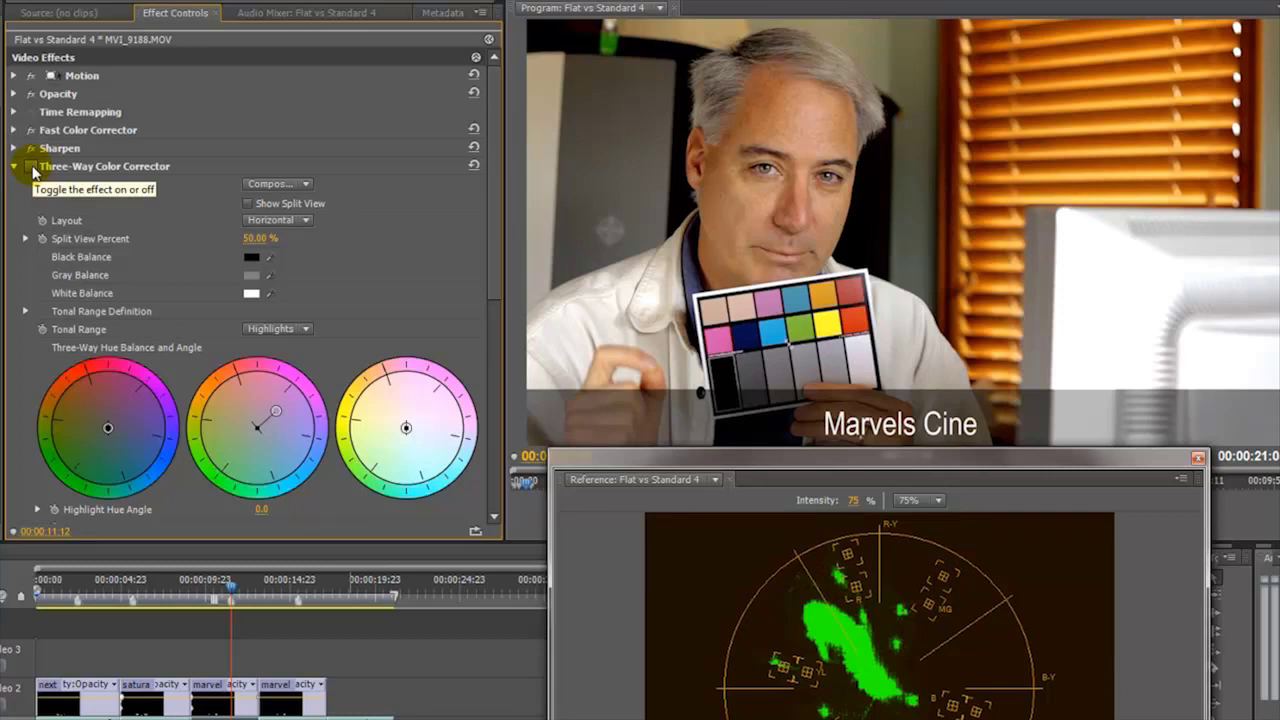
{"action": "left_click", "coordinate": [33, 170]}
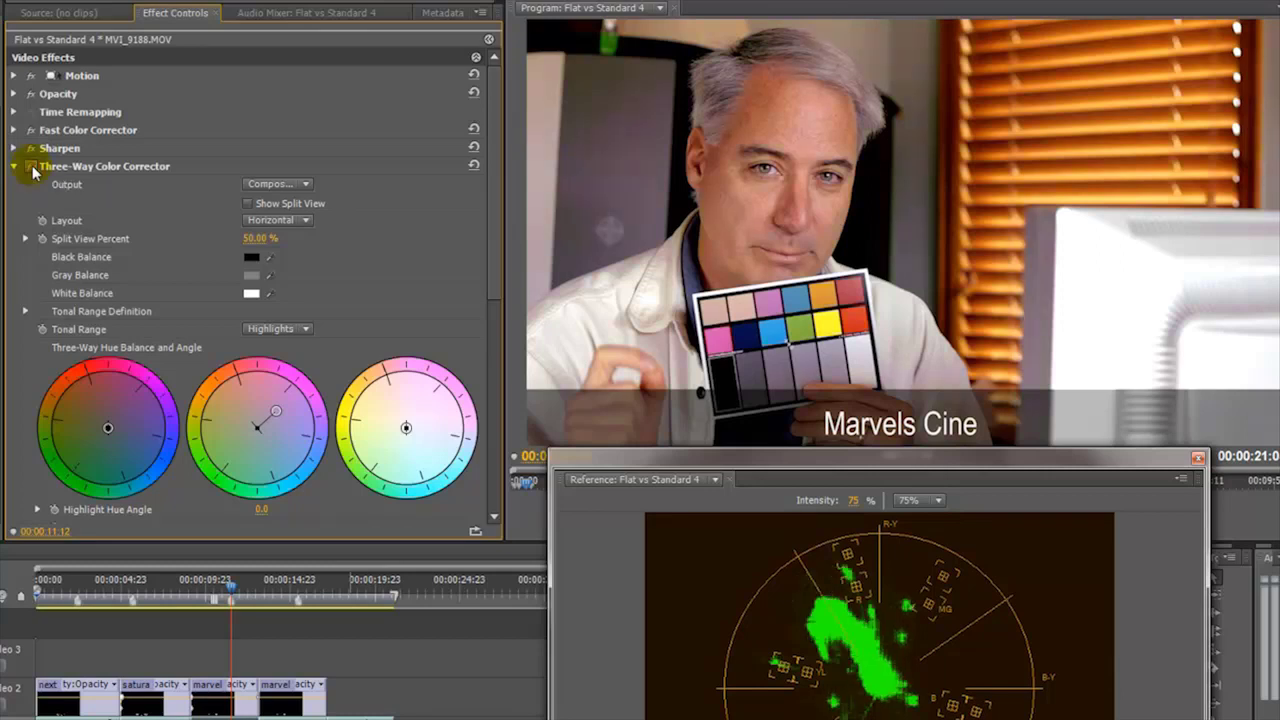
{"action": "left_click", "coordinate": [33, 170]}
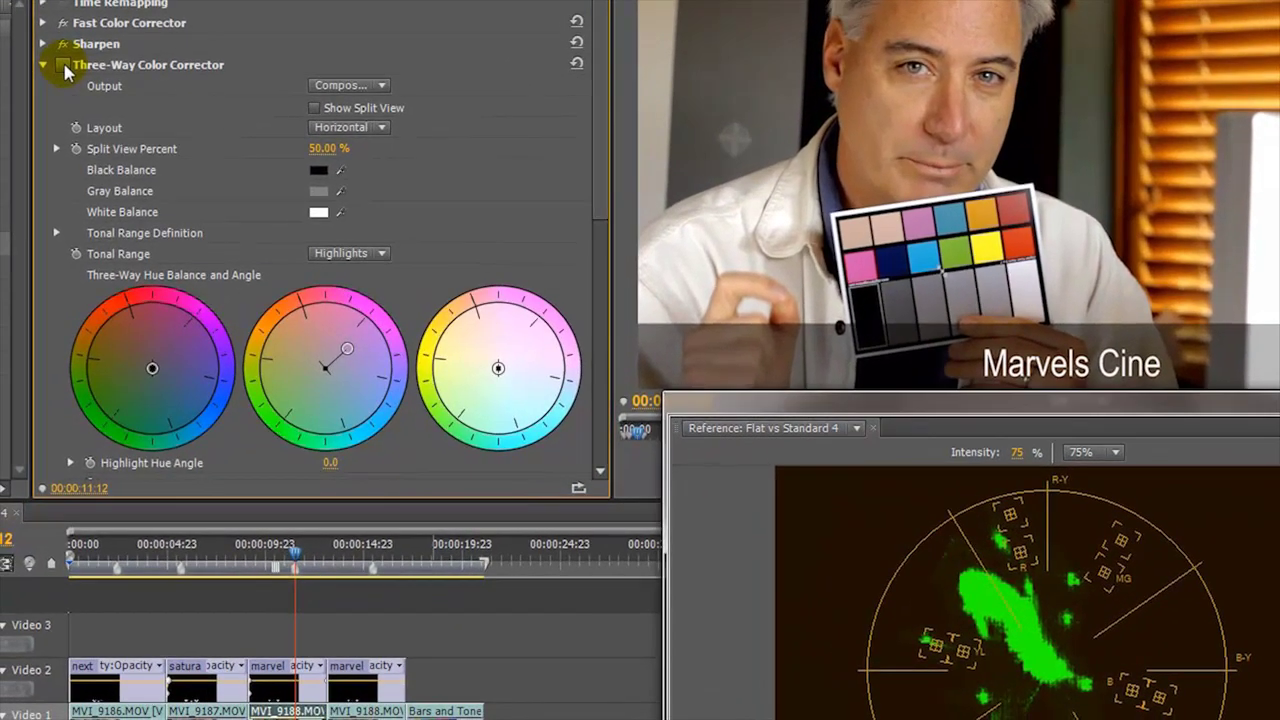
{"action": "left_click", "coordinate": [33, 171]}
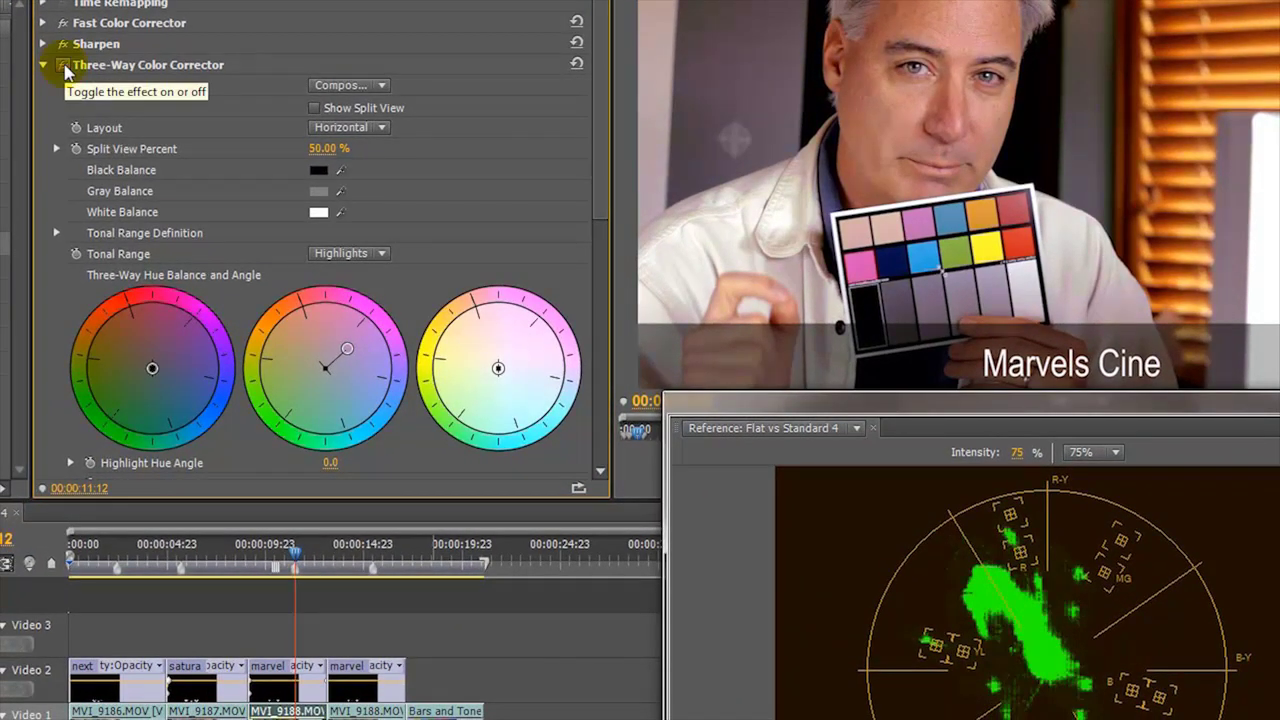